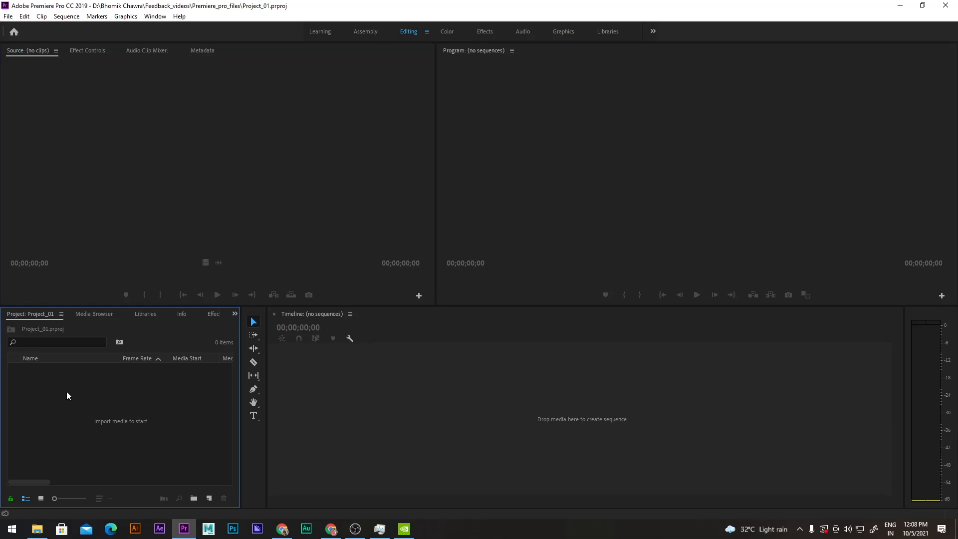
# - Open the Stock_Footages folder inside Feedback_videos as the source for importing media
pyautogui.moveTo(438, 194)
pyautogui.mouseDown()
pyautogui.moveTo(456, 188)
pyautogui.moveTo(442, 194)
pyautogui.mouseUp()
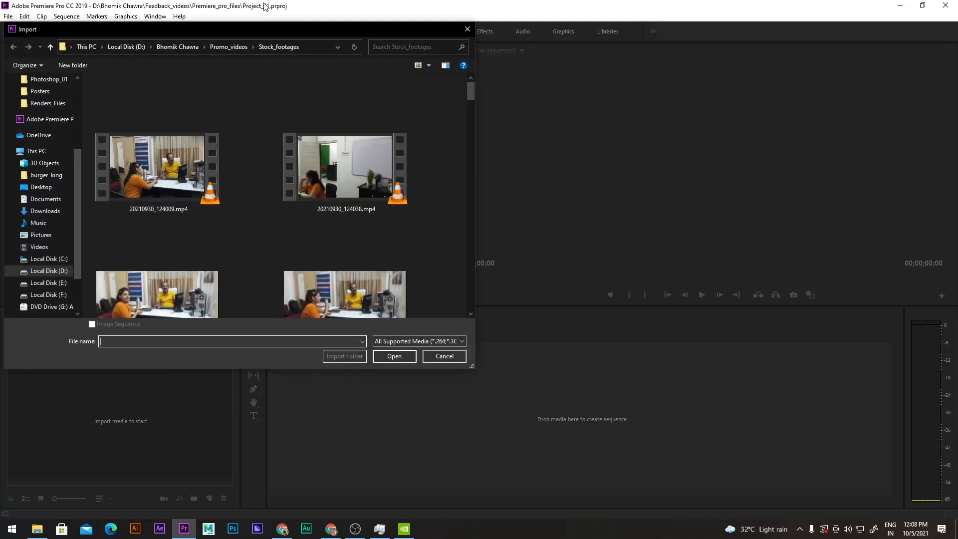
pyautogui.click(222, 46)
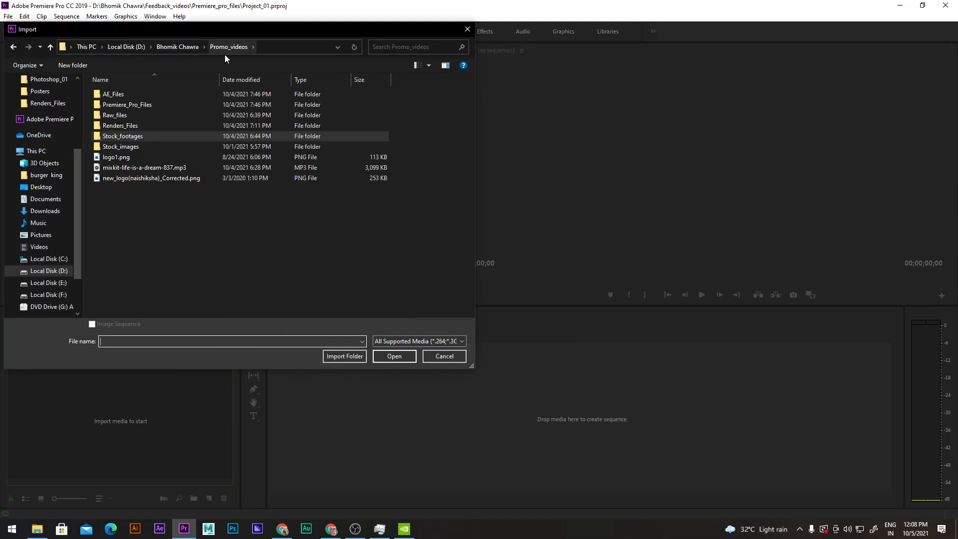
pyautogui.click(178, 46)
pyautogui.scroll(-4, 309, 239)
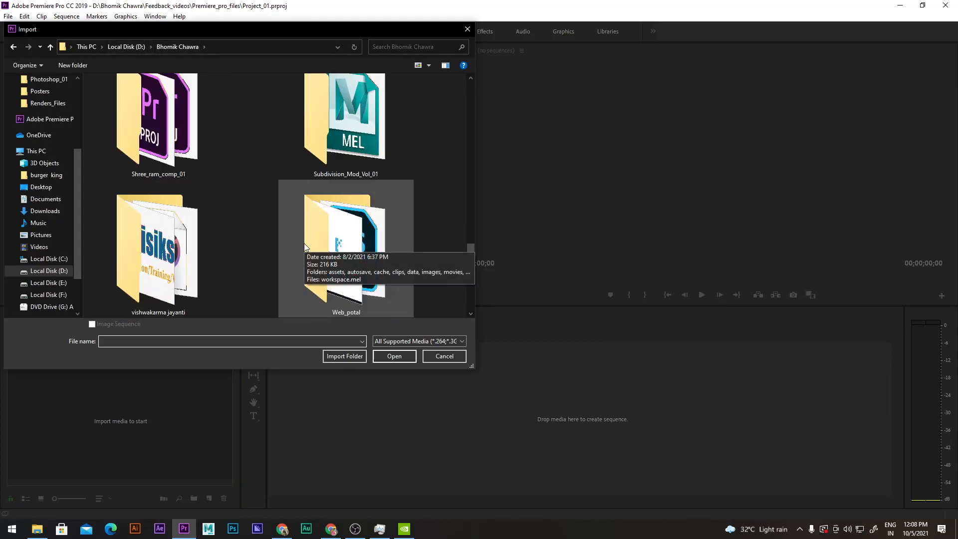
pyautogui.scroll(-3, 305, 235)
pyautogui.scroll(4, 307, 229)
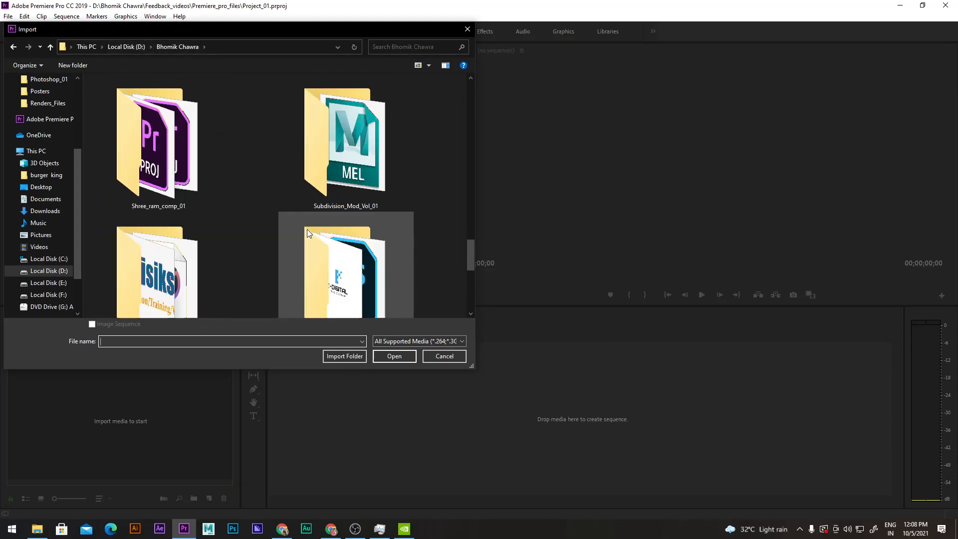
pyautogui.scroll(2, 307, 229)
pyautogui.scroll(2, 306, 187)
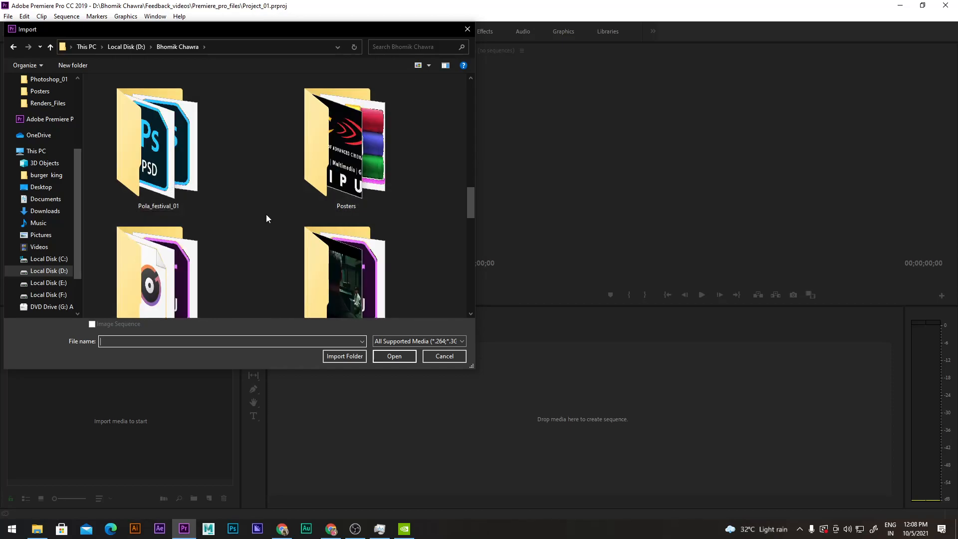
pyautogui.scroll(5, 262, 216)
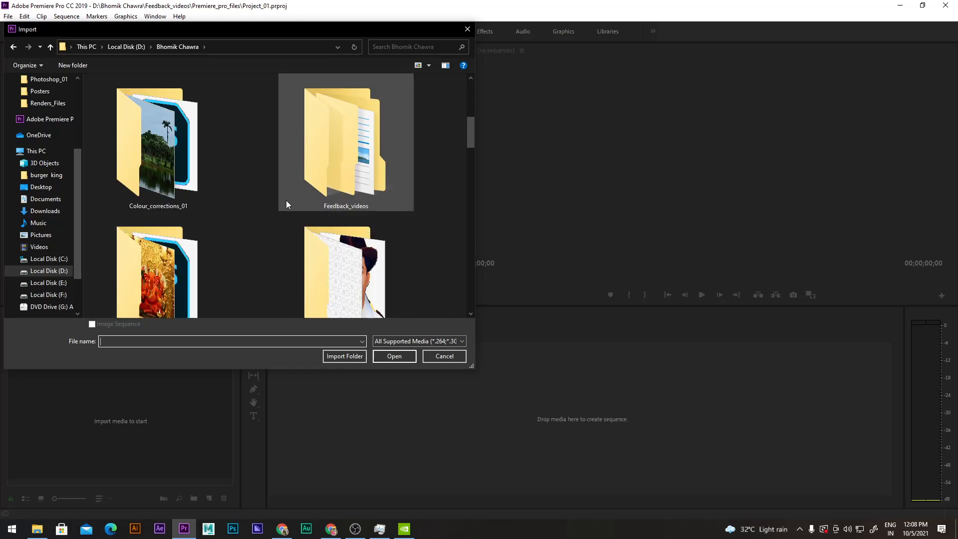
pyautogui.scroll(3, 287, 202)
pyautogui.doubleClick(335, 270)
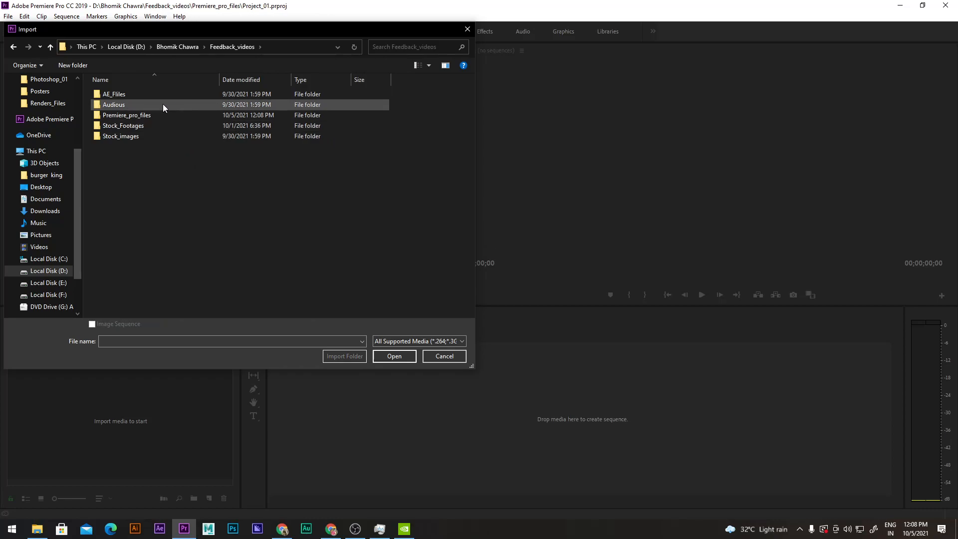
pyautogui.doubleClick(142, 125)
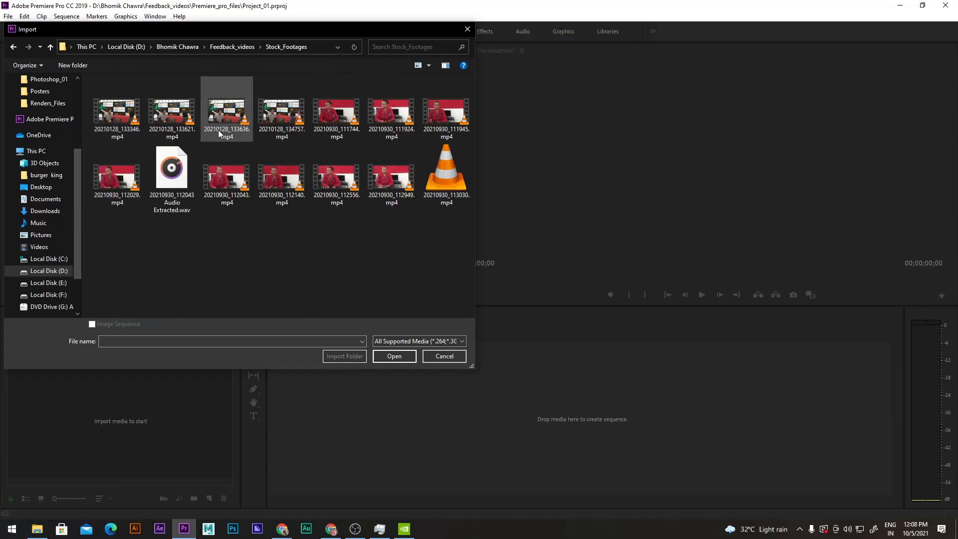
# - Import the nine MP4 clips from 20210930_111744.mp4 to 20210930_113030.mp4, leaving out the extracted WAV audio file
pyautogui.click(171, 172)
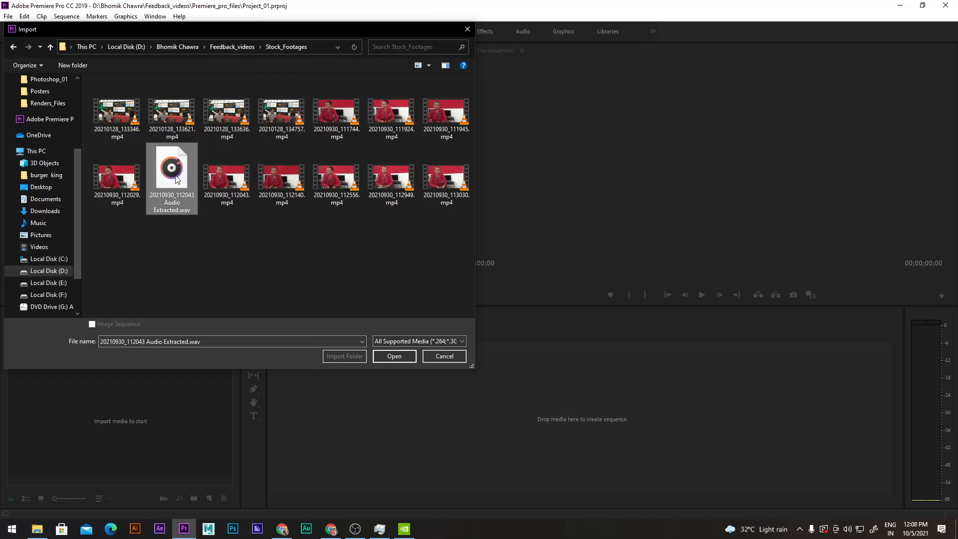
pyautogui.click(327, 116)
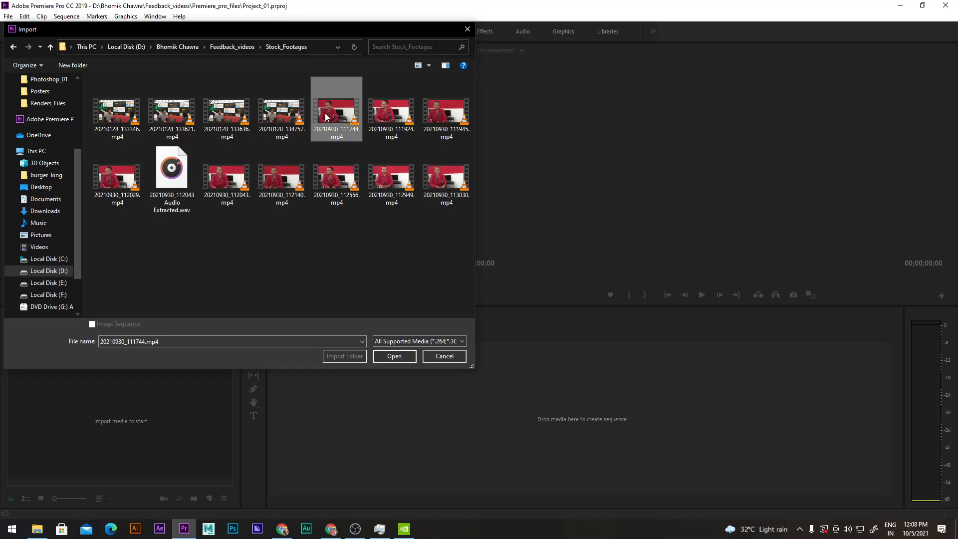
pyautogui.keyDown('shift'); pyautogui.click(455, 188); pyautogui.keyUp('shift')
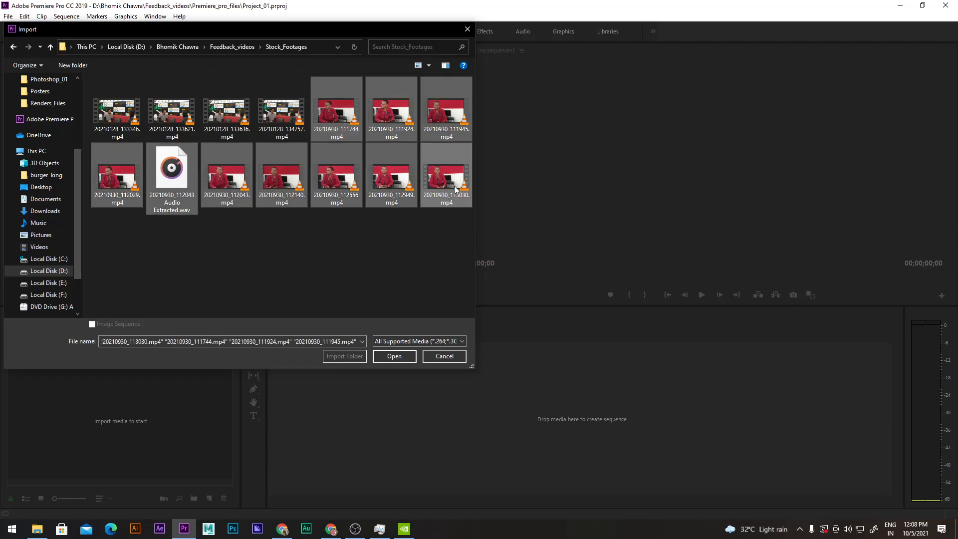
pyautogui.keyDown('ctrl'); pyautogui.click(176, 186); pyautogui.keyUp('ctrl')
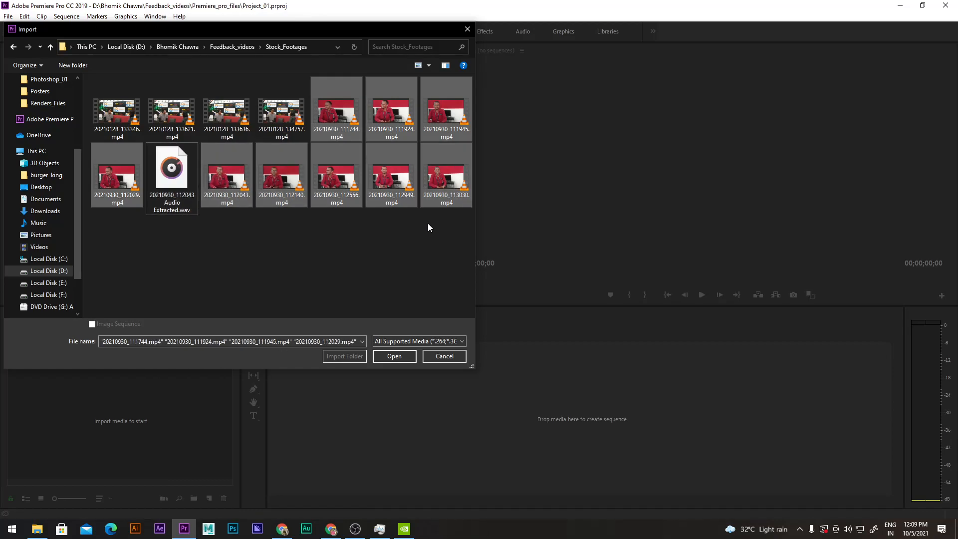
pyautogui.click(397, 356)
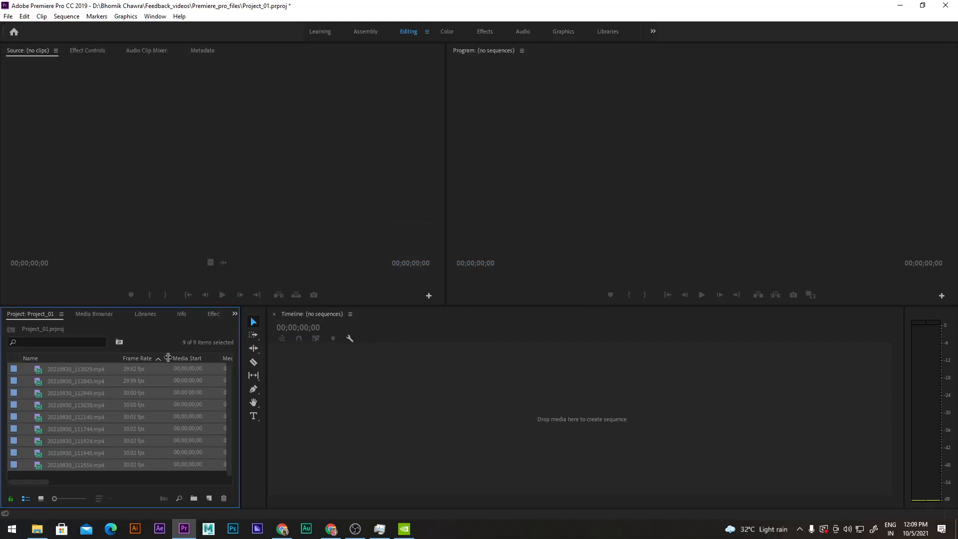
pyautogui.click(29, 373)
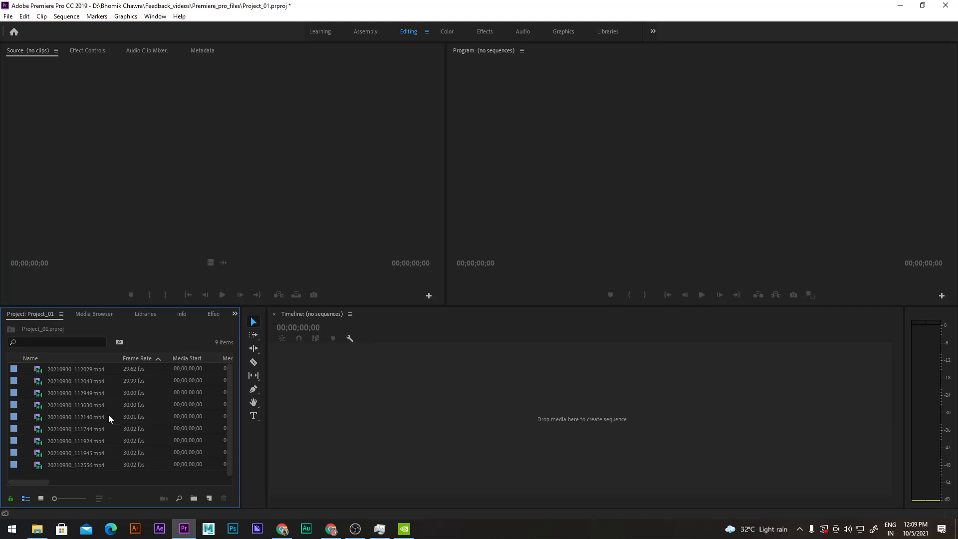
# - Display the imported project clips as thumbnails instead of a list
pyautogui.click(41, 499)
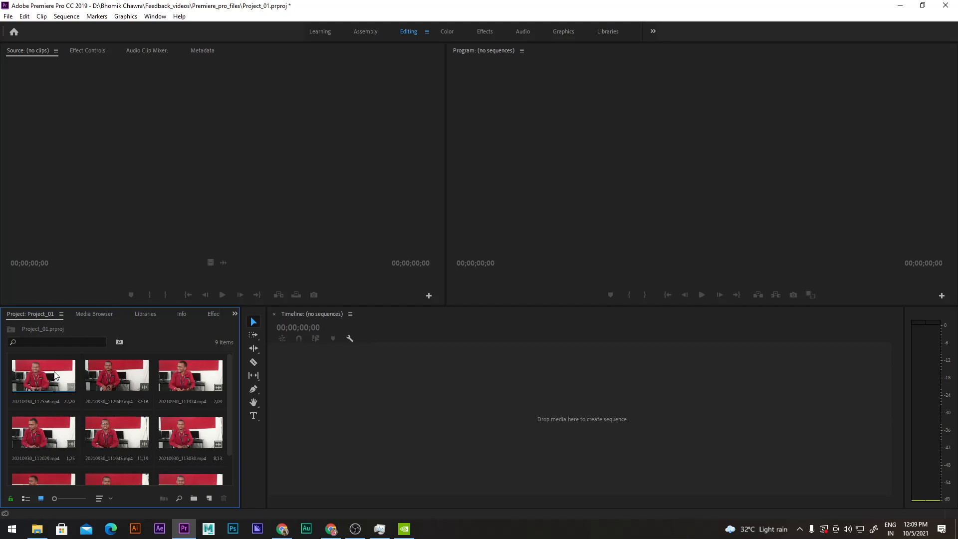
pyautogui.click(26, 498)
pyautogui.click(41, 499)
pyautogui.moveTo(53, 499)
pyautogui.mouseDown()
pyautogui.moveTo(74, 498)
pyautogui.moveTo(54, 499)
pyautogui.mouseUp()
pyautogui.click(98, 498)
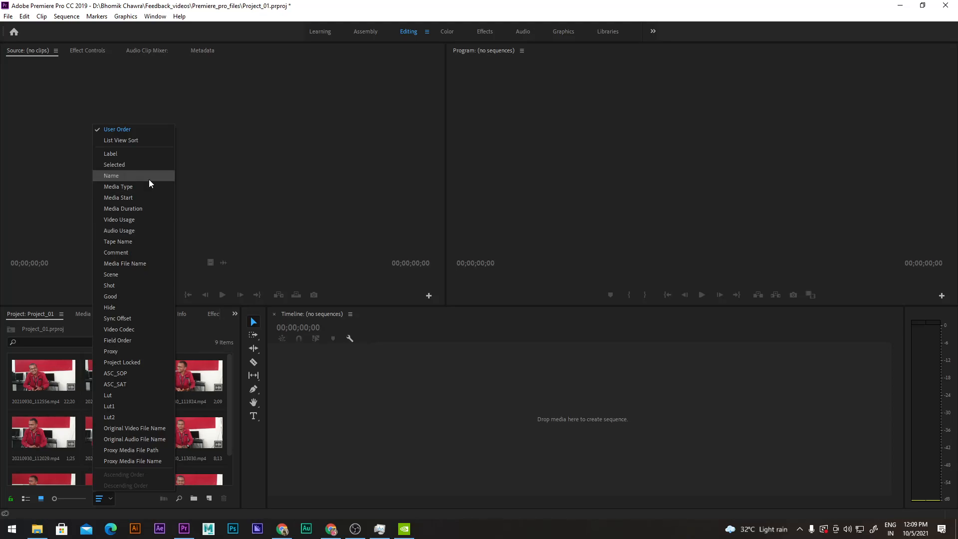
pyautogui.click(101, 498)
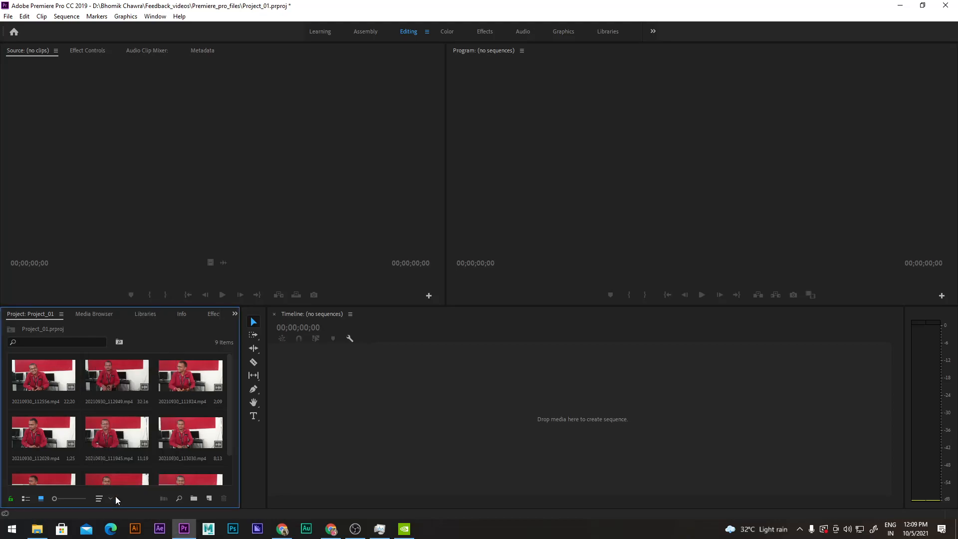
pyautogui.click(96, 313)
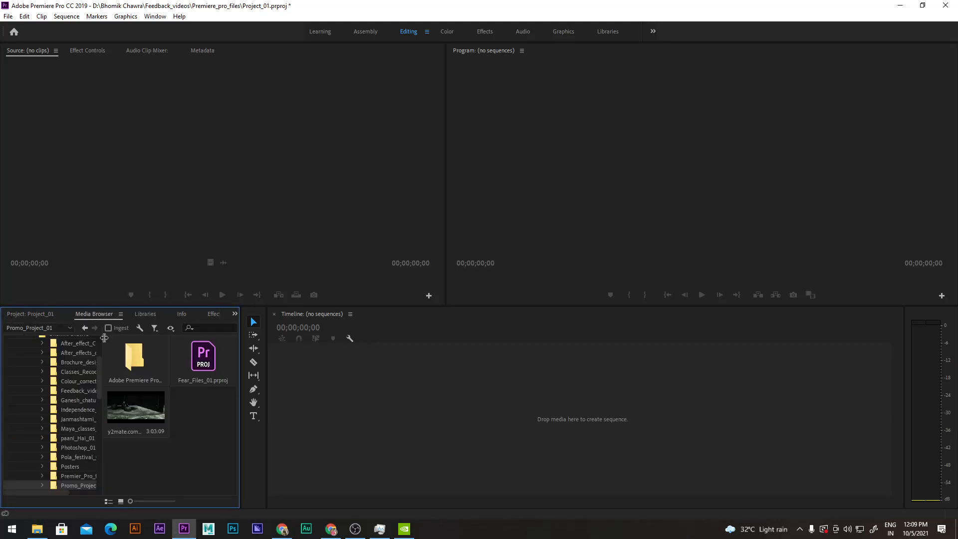
pyautogui.click(24, 314)
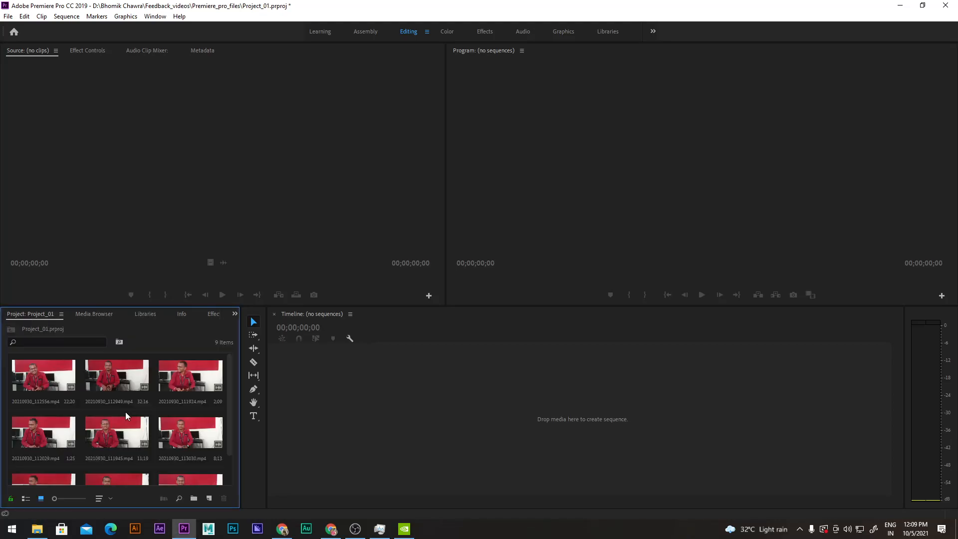
pyautogui.click(109, 500)
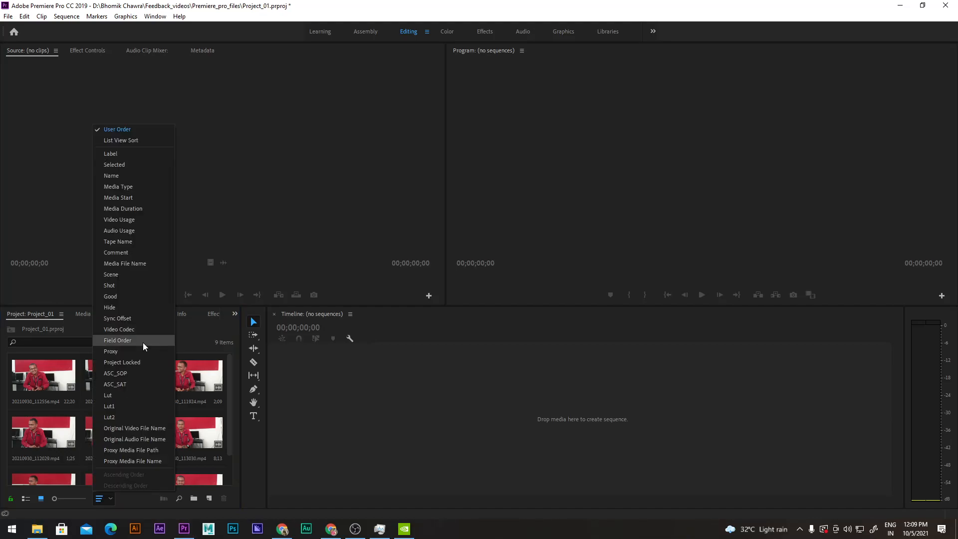
pyautogui.click(109, 495)
pyautogui.click(42, 388)
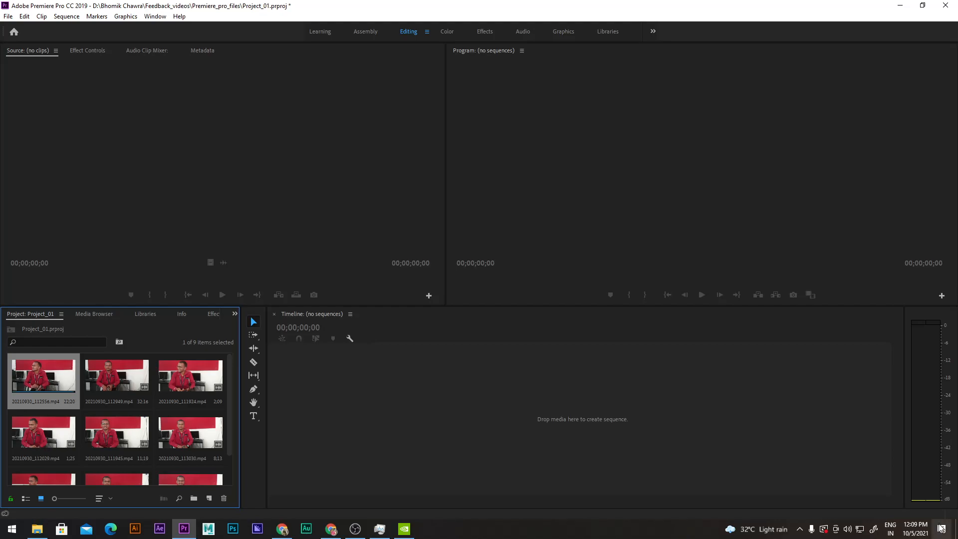
# - Switch the system's audio output to Mi TV (2- NVIDIA High Definition Audio)
pyautogui.click(801, 530)
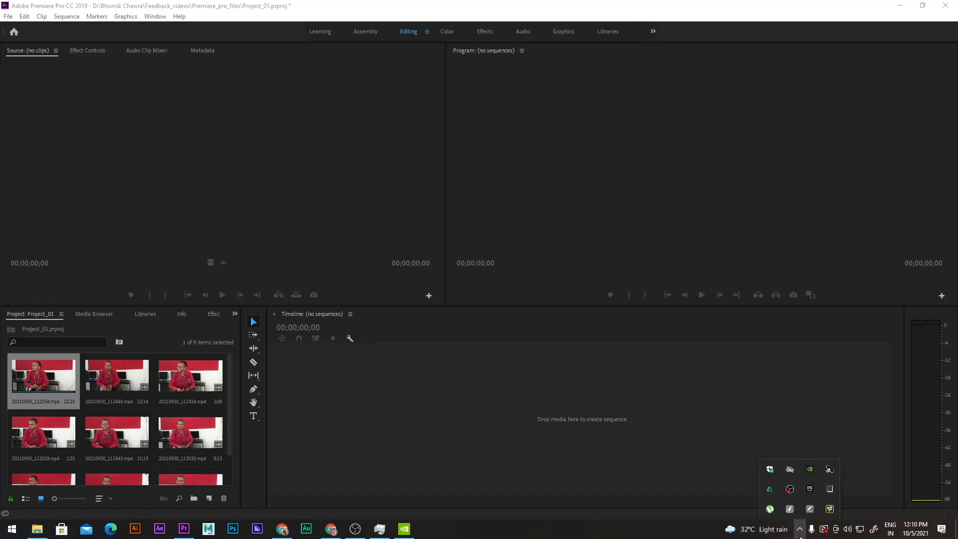
pyautogui.click(800, 534)
pyautogui.click(849, 530)
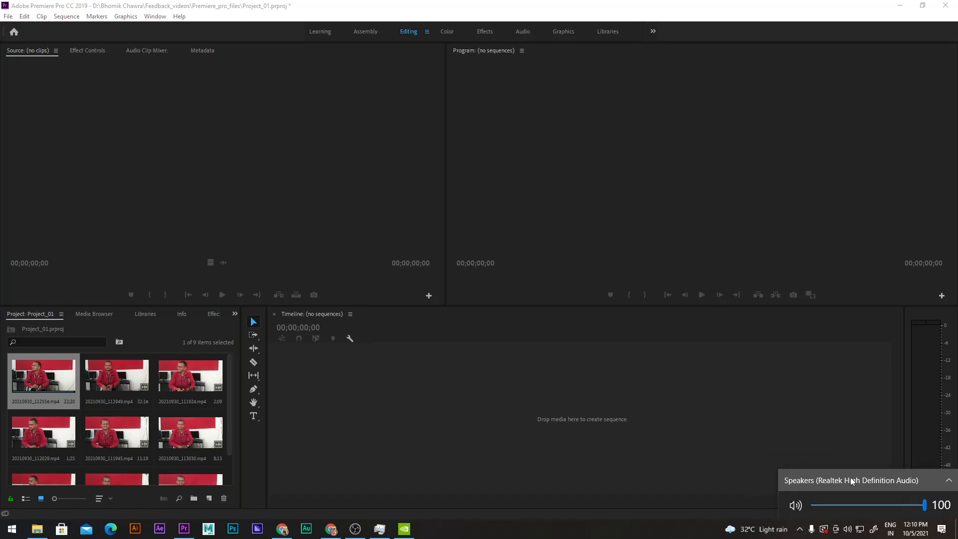
pyautogui.click(851, 477)
pyautogui.click(823, 454)
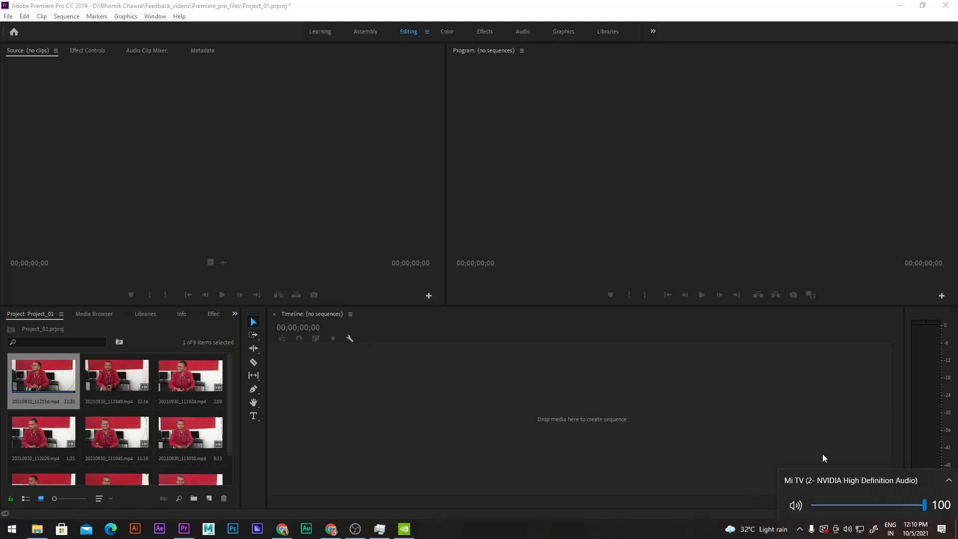
pyautogui.click(95, 380)
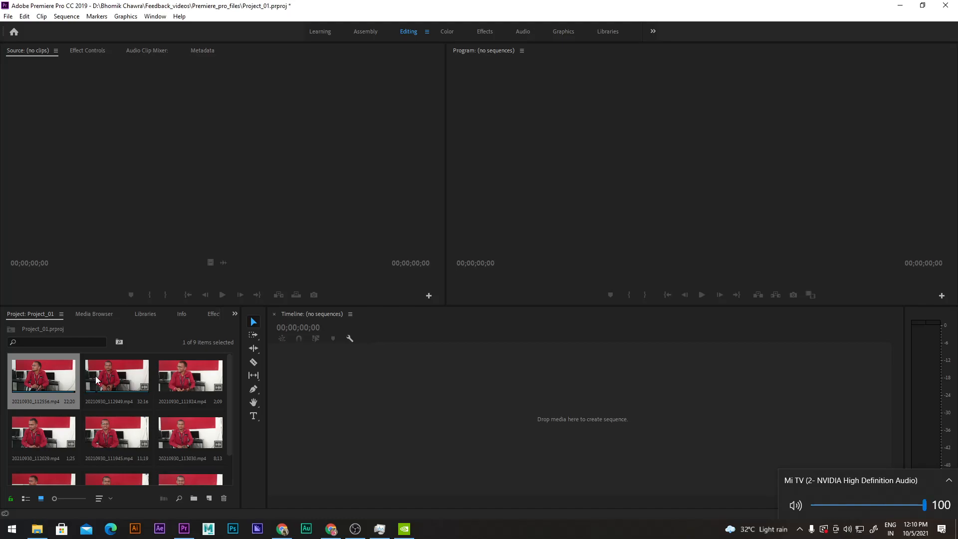
# - Open clip 20210930_112556.mp4 in the Source monitor and return the playhead to its first frame
pyautogui.doubleClick(70, 381)
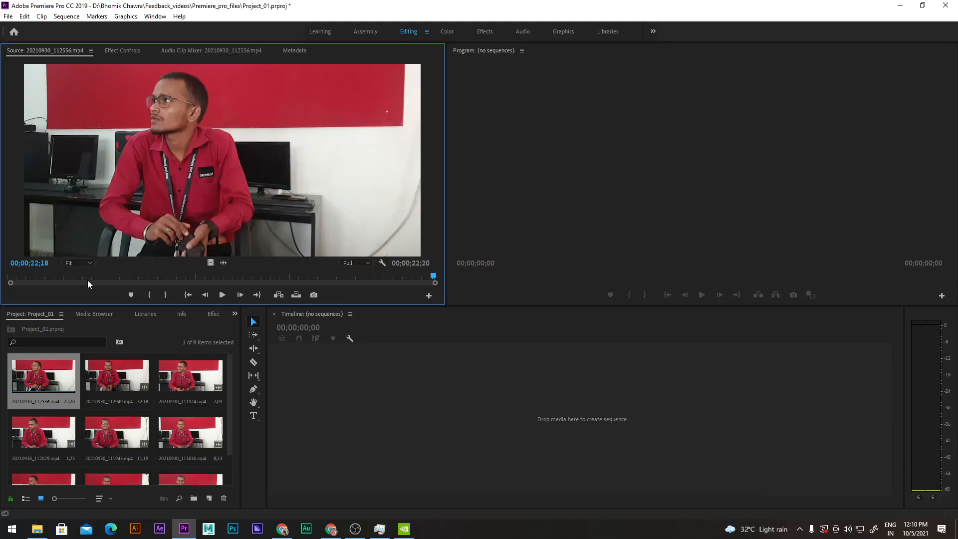
pyautogui.moveTo(88, 280); pyautogui.dragTo(0, 282)
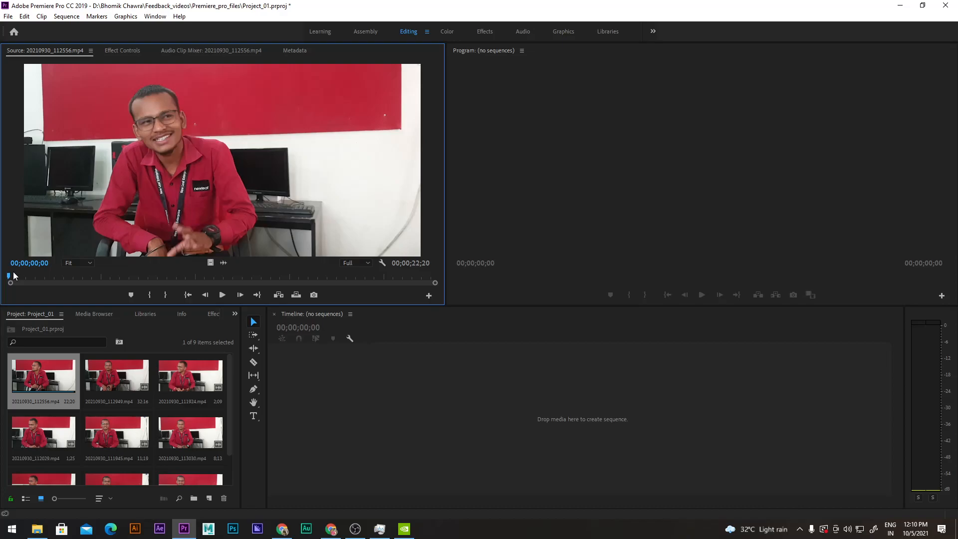
pyautogui.click(14, 276)
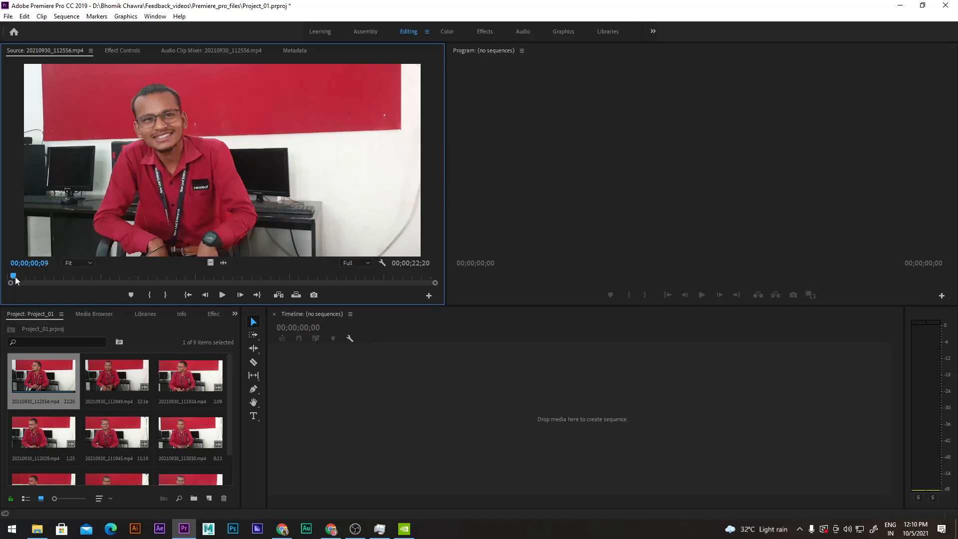
pyautogui.moveTo(16, 280)
pyautogui.mouseDown()
pyautogui.moveTo(55, 282)
pyautogui.moveTo(21, 284)
pyautogui.mouseUp()
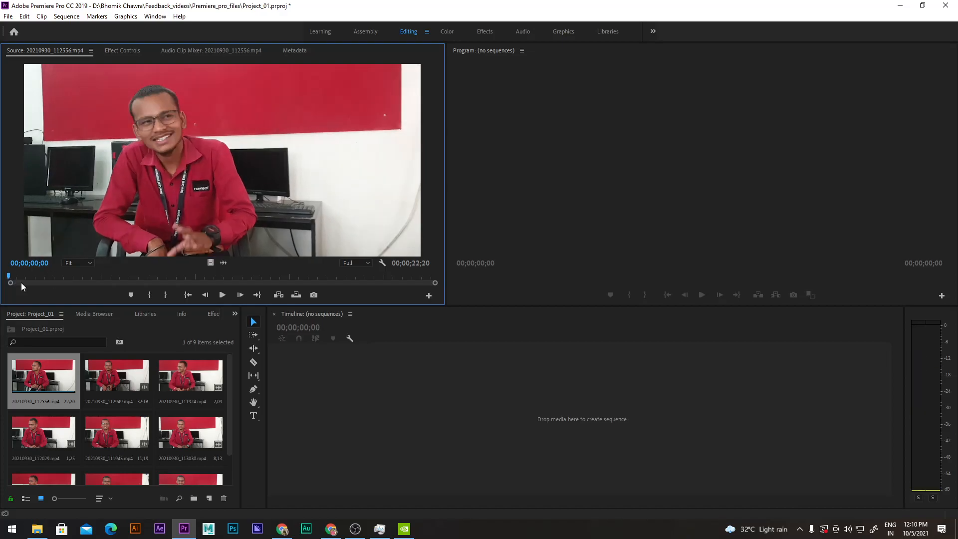
# - Play and scrub through clip 20210930_112556.mp4 in the Source monitor to review its footage
pyautogui.click(223, 295)
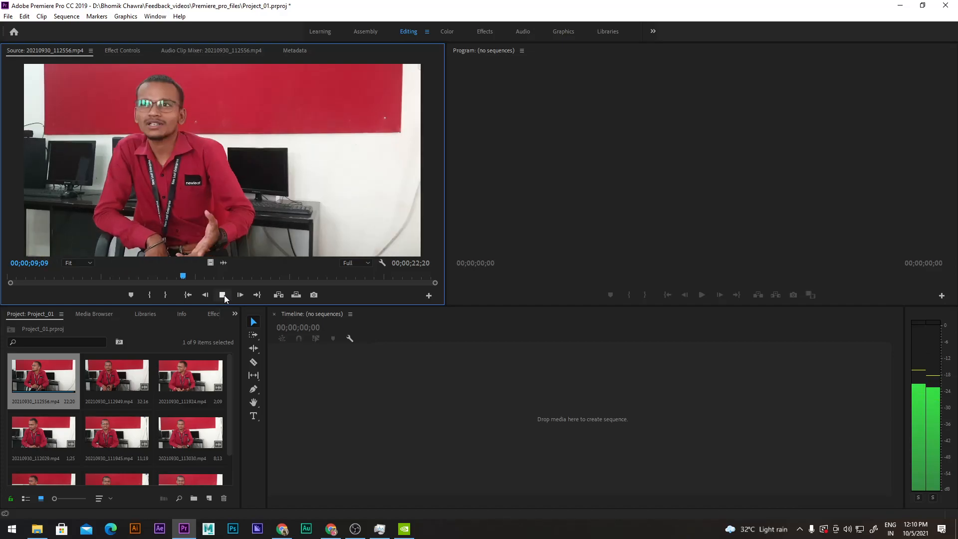
pyautogui.click(223, 295)
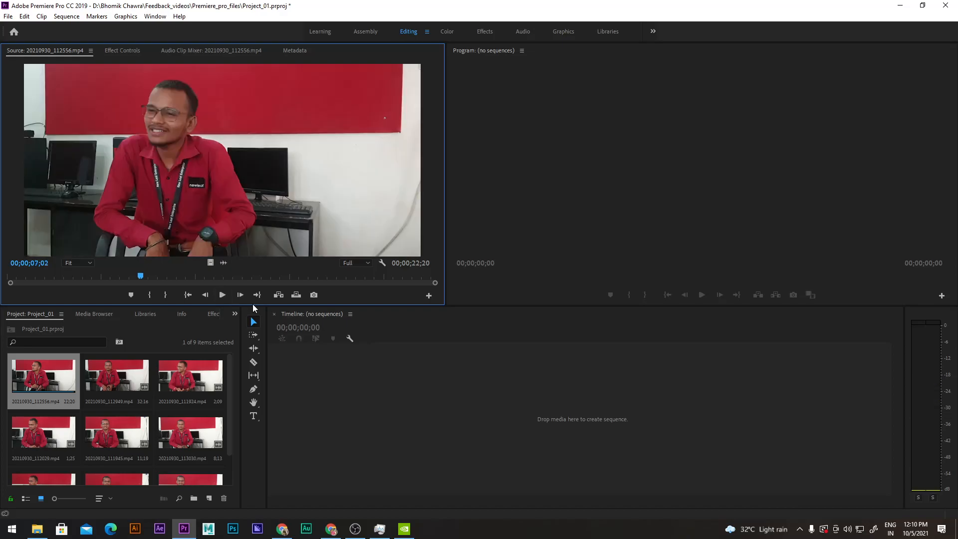
pyautogui.click(224, 294)
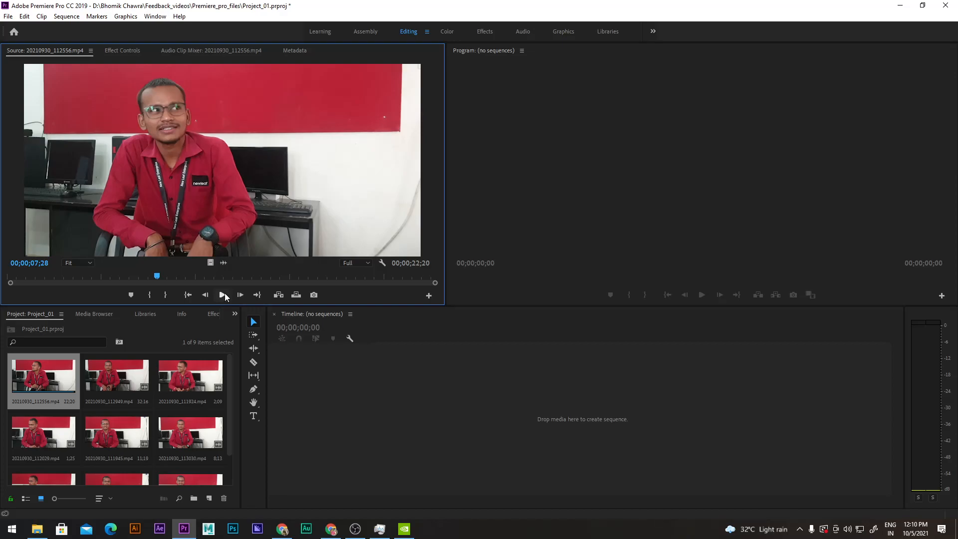
pyautogui.click(224, 295)
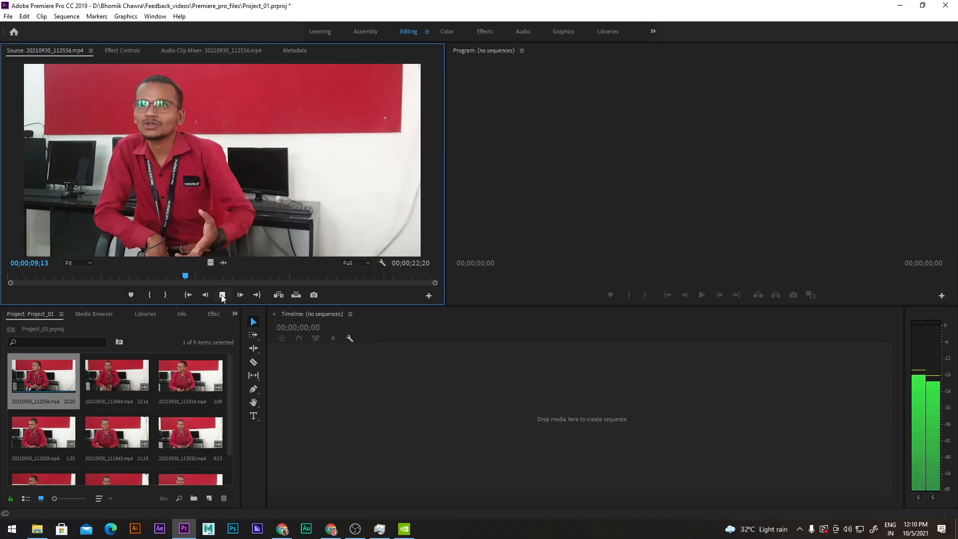
pyautogui.moveTo(185, 276); pyautogui.dragTo(291, 278)
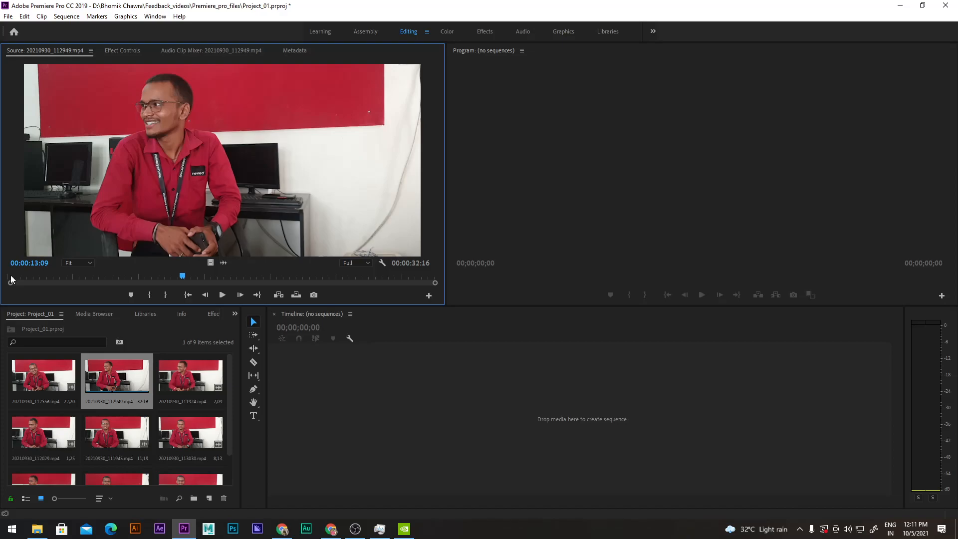
# - Play and scrub through clip 20210930_112949.mp4 from its beginning in the Source monitor to review its footage
pyautogui.click(11, 277)
pyautogui.click(222, 294)
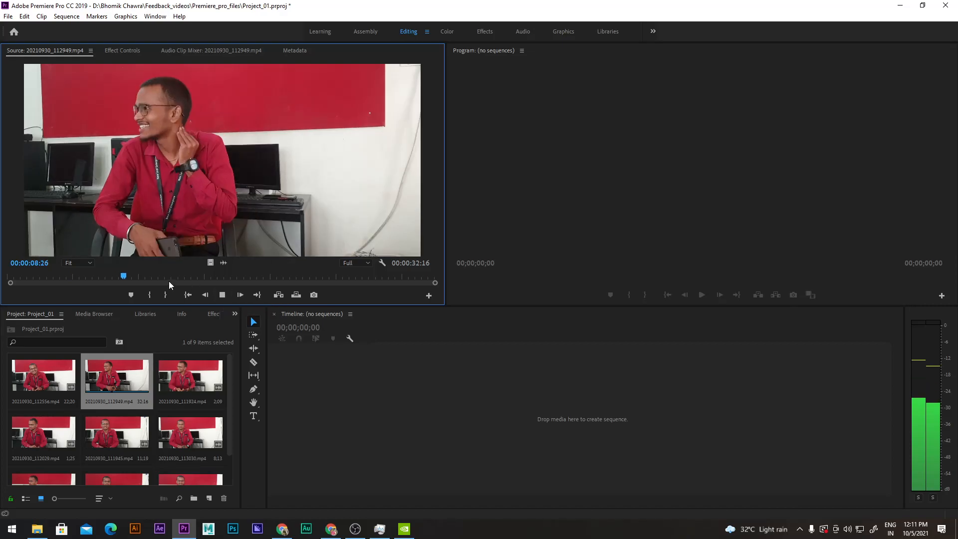
pyautogui.moveTo(169, 281); pyautogui.dragTo(196, 278)
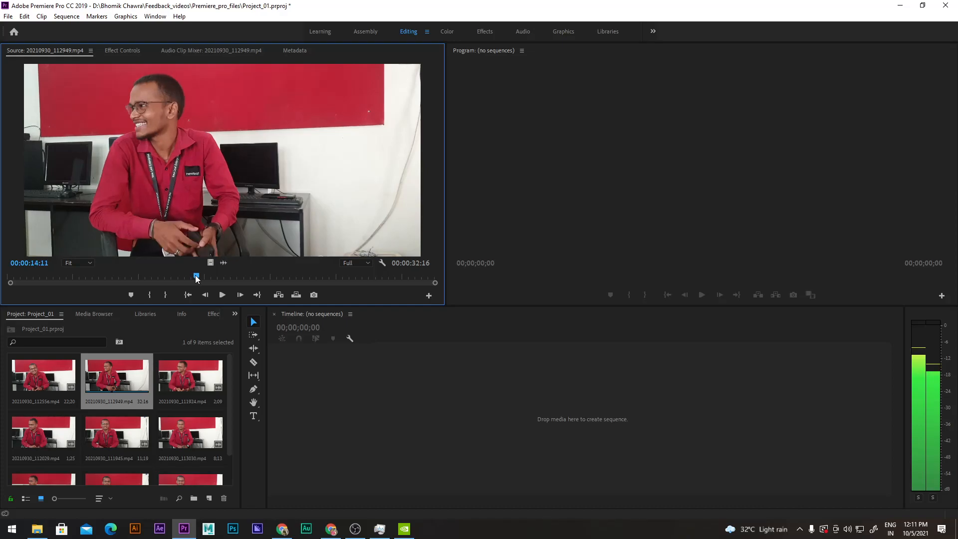
pyautogui.moveTo(196, 279); pyautogui.dragTo(253, 278)
pyautogui.click(222, 297)
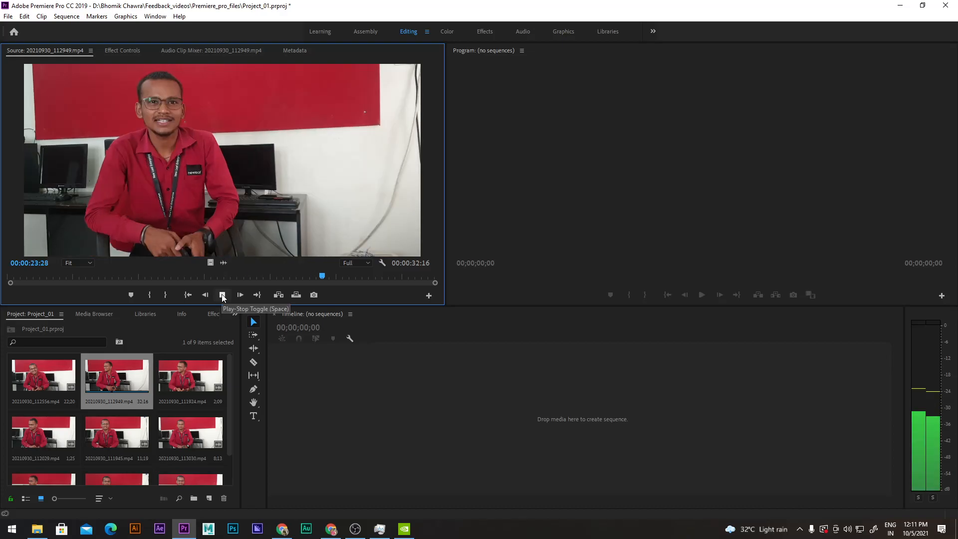
pyautogui.click(224, 295)
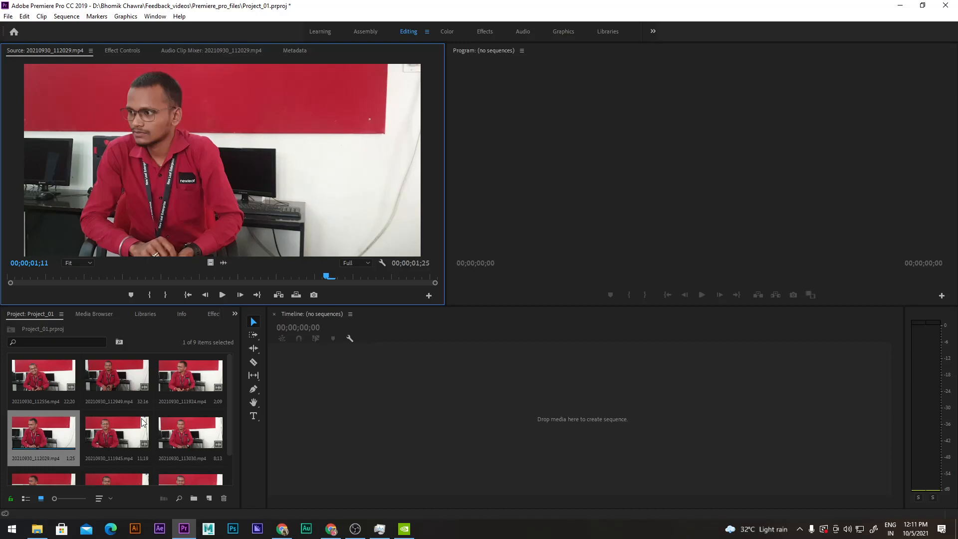
# - Review clips 20210930_111945.mp4 and 20210930_111744.mp4 in the Source monitor
pyautogui.doubleClick(143, 421)
pyautogui.click(223, 295)
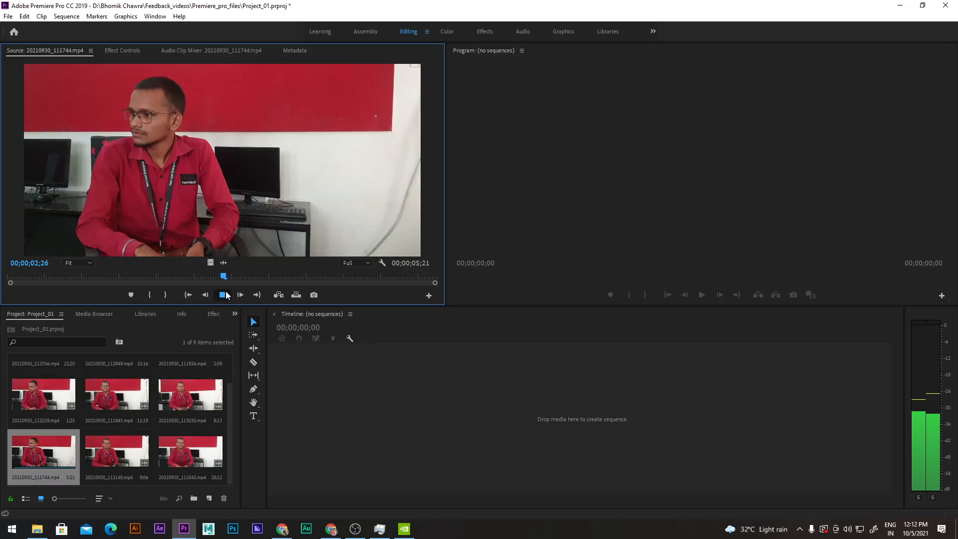
pyautogui.press('space')
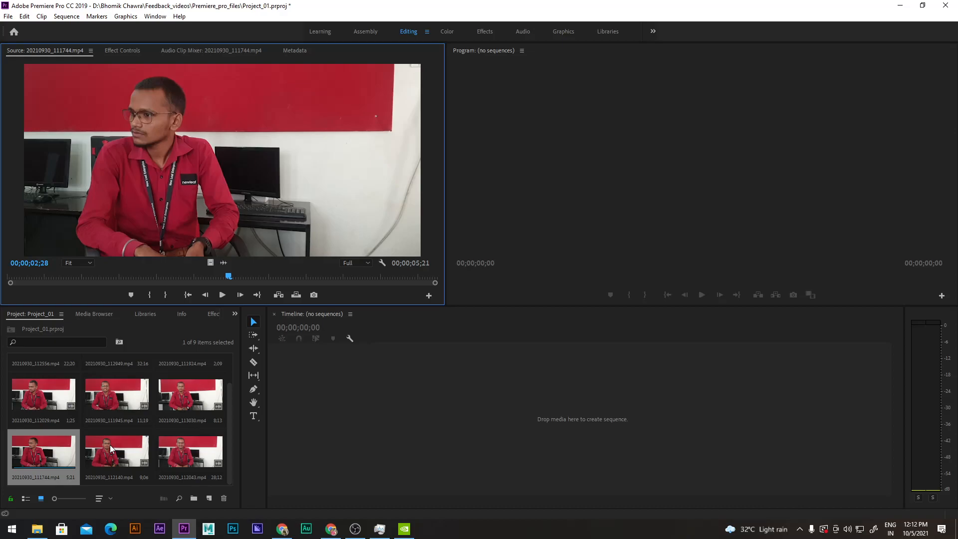
# - Open clip 20210930_112140.mp4 in the Source monitor and create a new sequence from it in the timeline
pyautogui.doubleClick(110, 444)
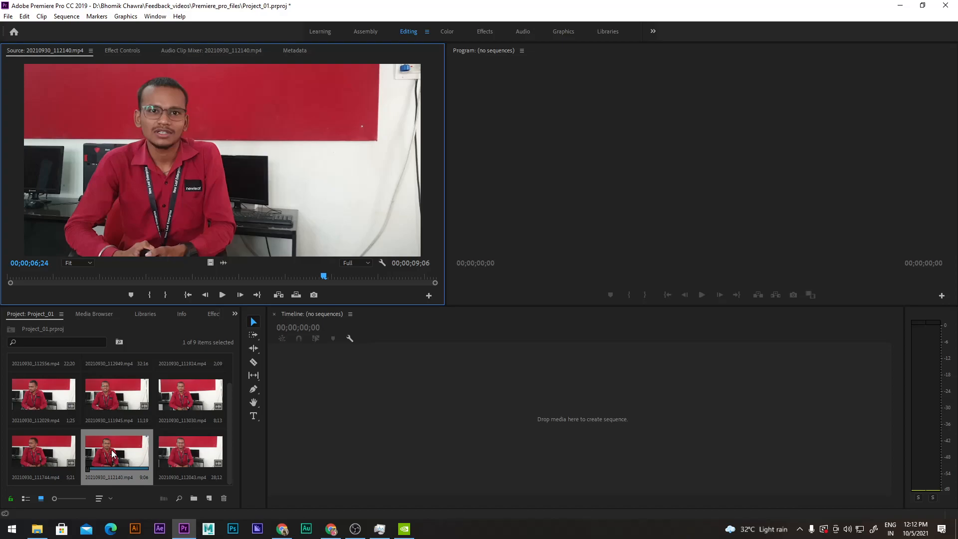
pyautogui.moveTo(112, 450); pyautogui.dragTo(397, 344)
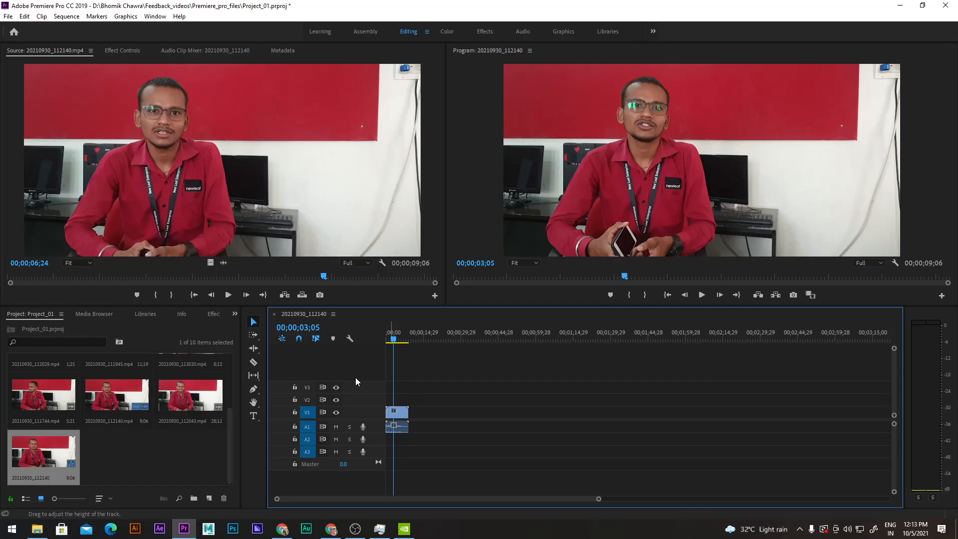
# - Play and scrub the new sequence in the Program monitor and reopen clip 20210930_112140.mp4 in the Source monitor
pyautogui.press('space')
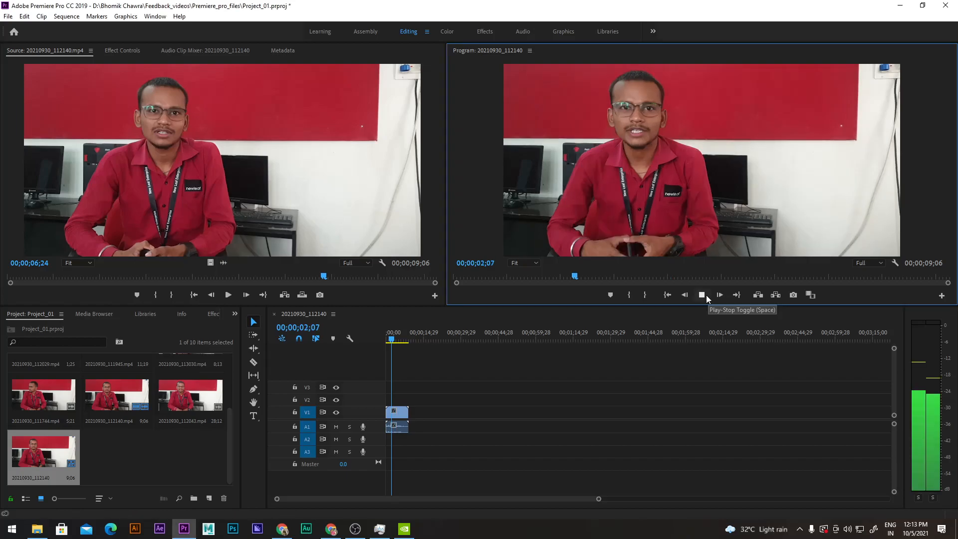
pyautogui.click(704, 294)
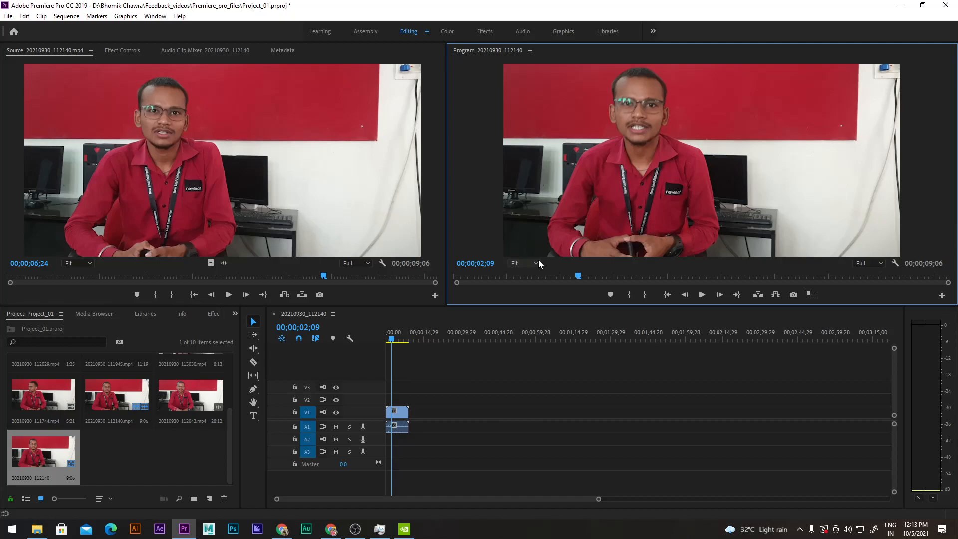
pyautogui.click(489, 278)
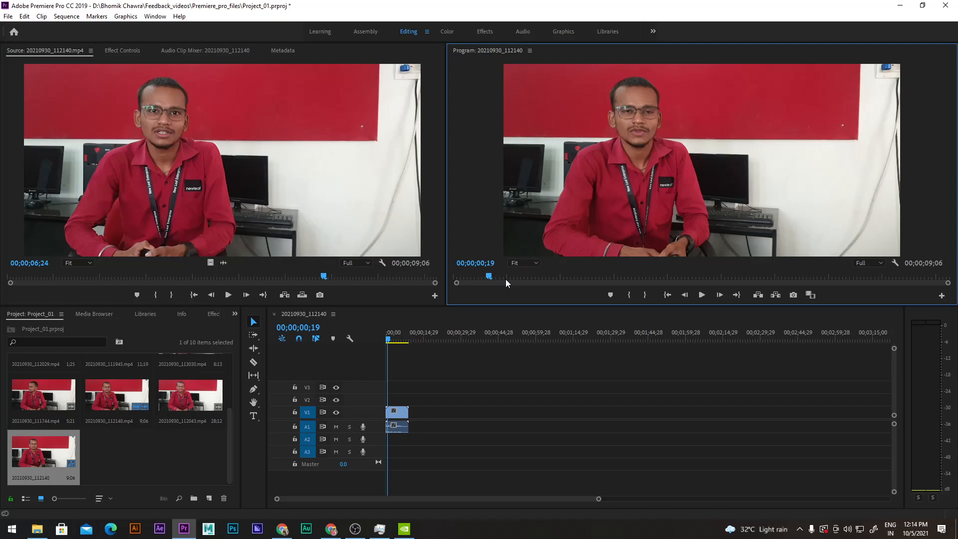
pyautogui.press('Right')
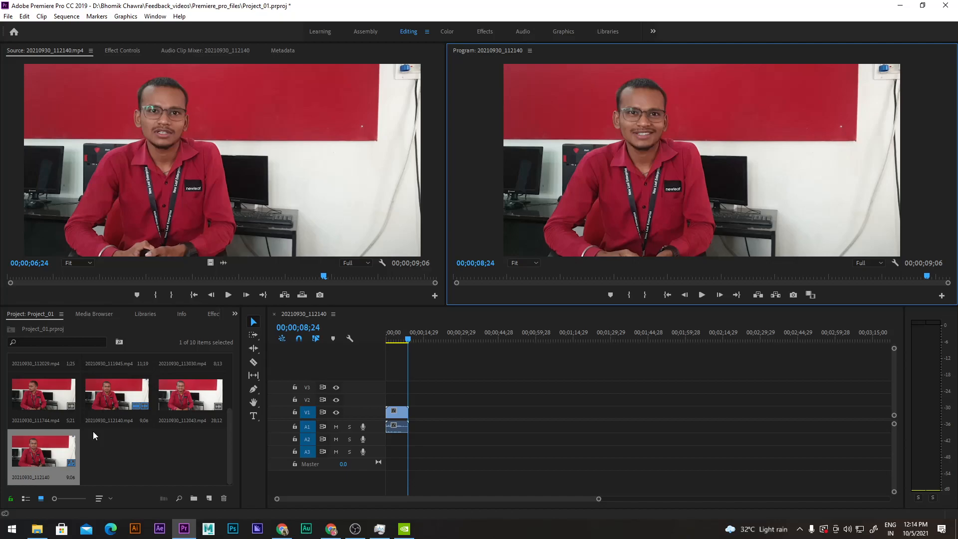
pyautogui.click(107, 399)
pyautogui.doubleClick(106, 400)
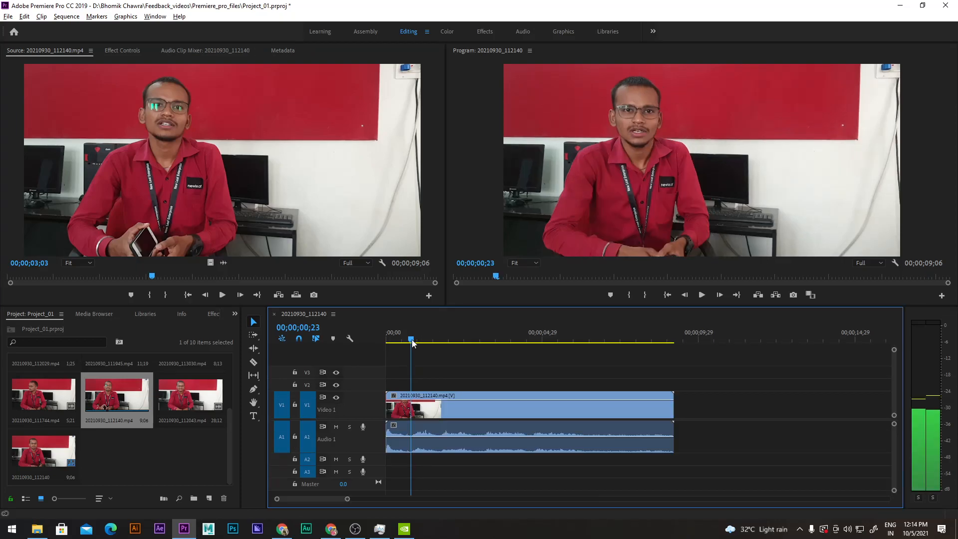
# - Cut off the clip's opening at 00;00;00;20, parking that piece on switched-off tracks V3 and A3 and moving the rest to the start
pyautogui.moveTo(411, 339); pyautogui.dragTo(408, 410)
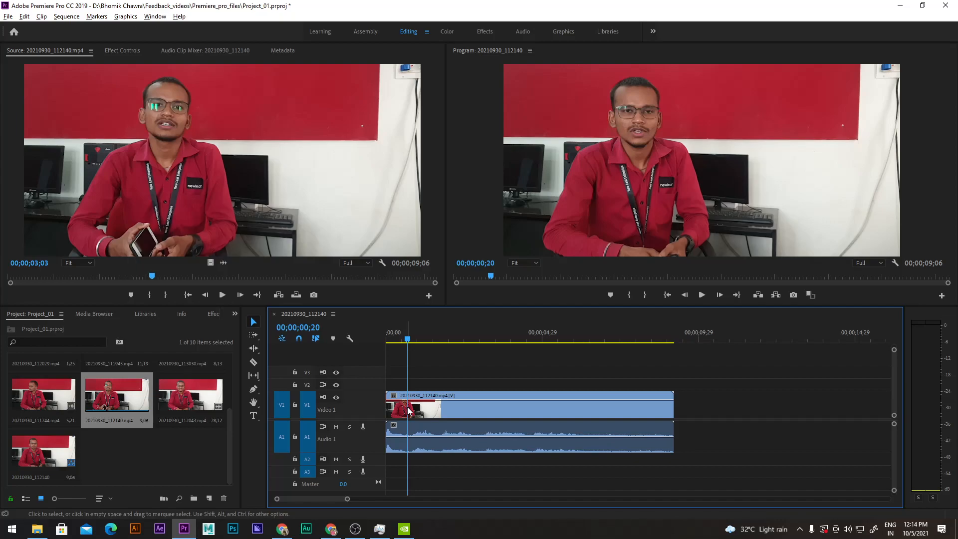
pyautogui.hotkey('ctrl', 'k')
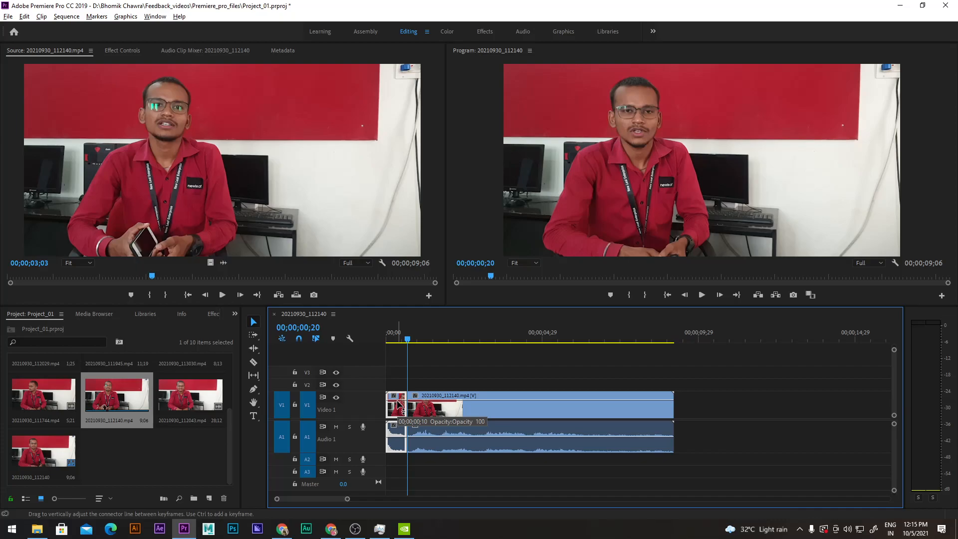
pyautogui.moveTo(398, 402); pyautogui.dragTo(333, 363)
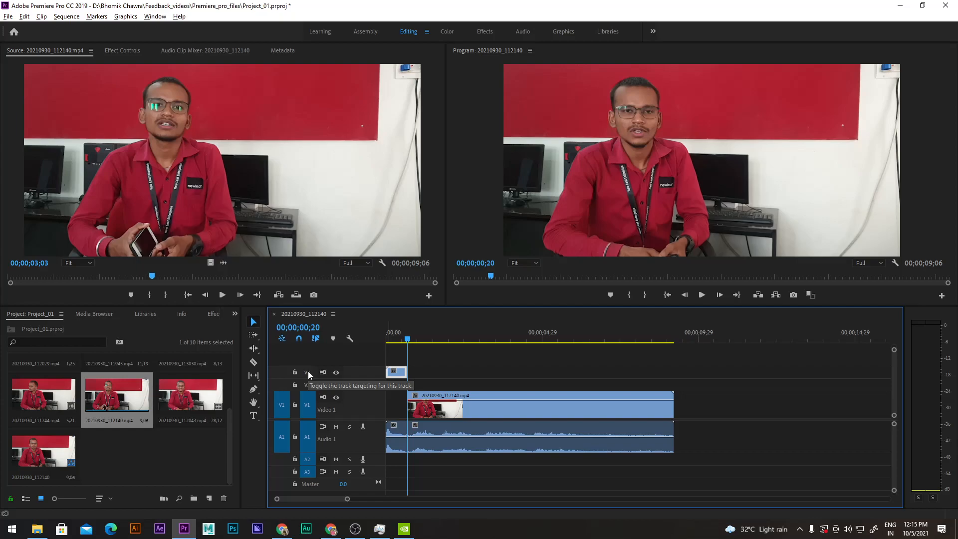
pyautogui.click(336, 372)
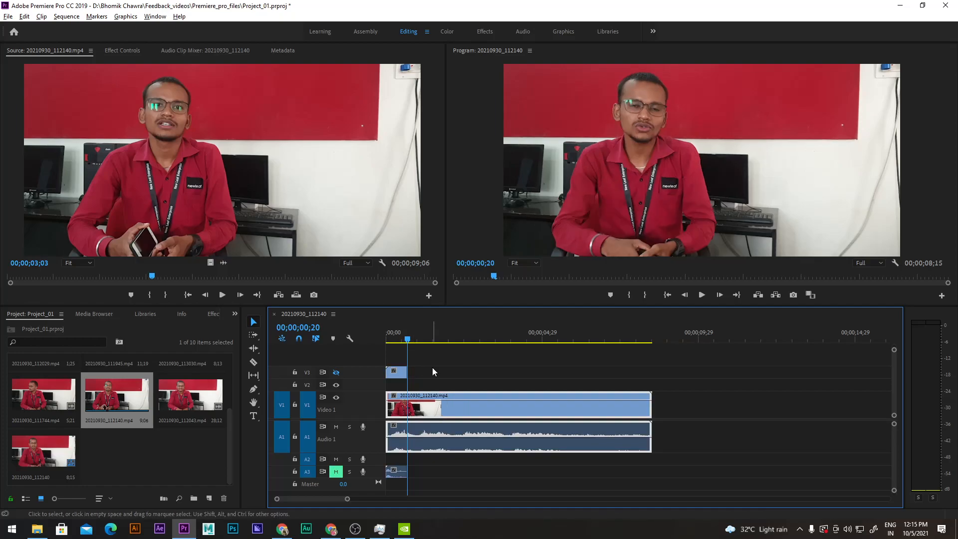
# - Apply the default video and audio transitions to both ends of the V1 clip and check the opening fade
pyautogui.click(411, 407)
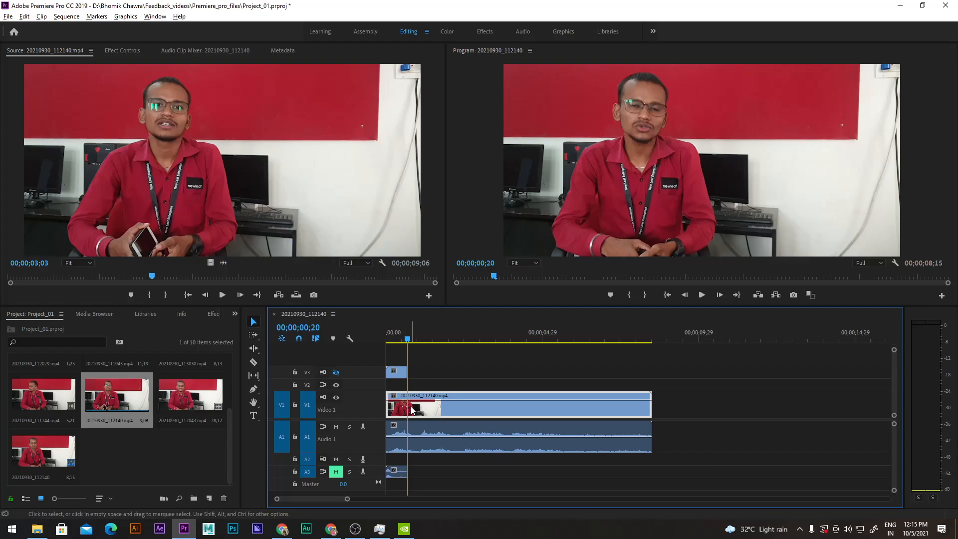
pyautogui.hotkey('shift', 'd')
pyautogui.press('Left')
pyautogui.press('Left')
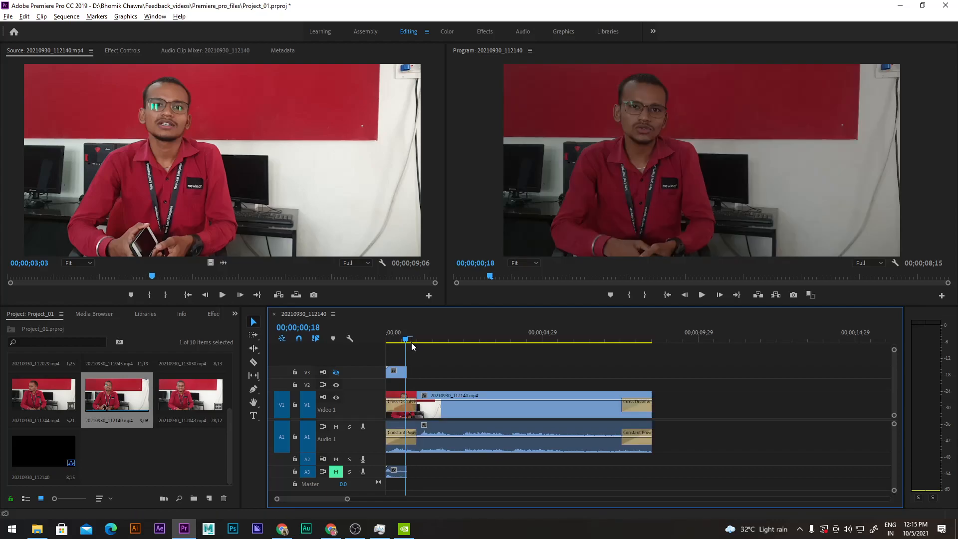
pyautogui.moveTo(412, 344); pyautogui.dragTo(428, 344)
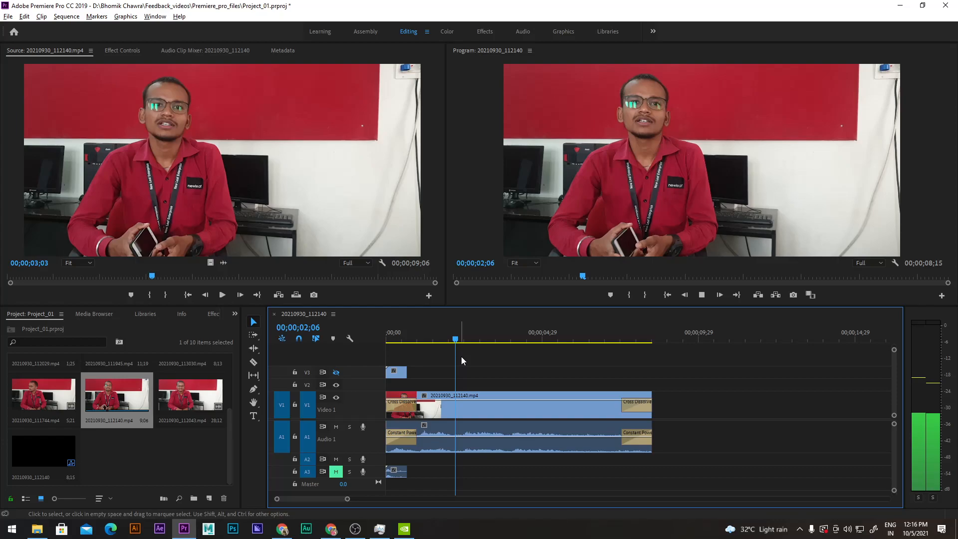
# - Split the clip on V1 and A1 at 00;00;05;20, where the speaker's first sentence ends
pyautogui.click(569, 339)
pyautogui.press('Left')
pyautogui.press('Left')
pyautogui.press('Left')
pyautogui.press('Left')
pyautogui.press('Left')
pyautogui.press('Left')
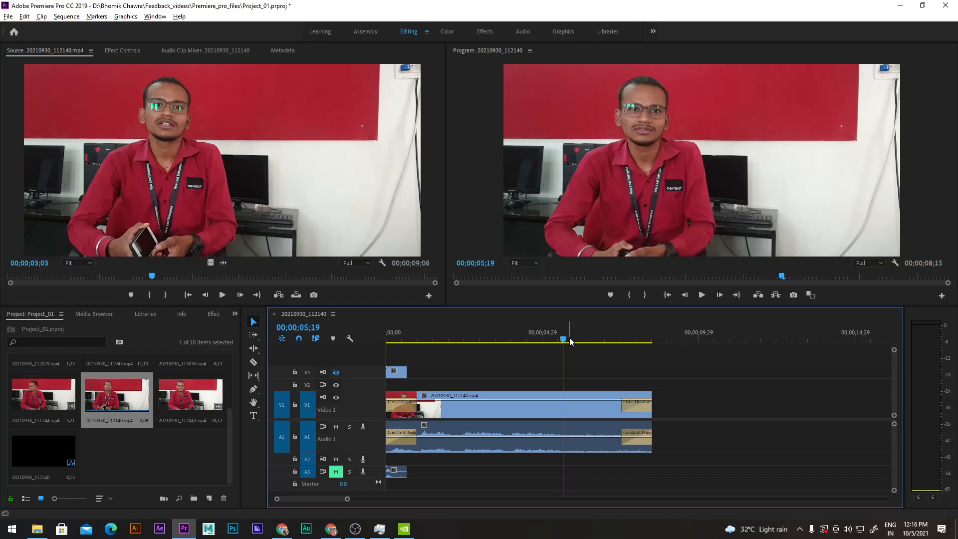
pyautogui.hotkey('ctrl', 'k')
# - Try deleting the closing piece after the second cut, and undo the deletion
pyautogui.moveTo(571, 341); pyautogui.dragTo(592, 351)
pyautogui.click(602, 408)
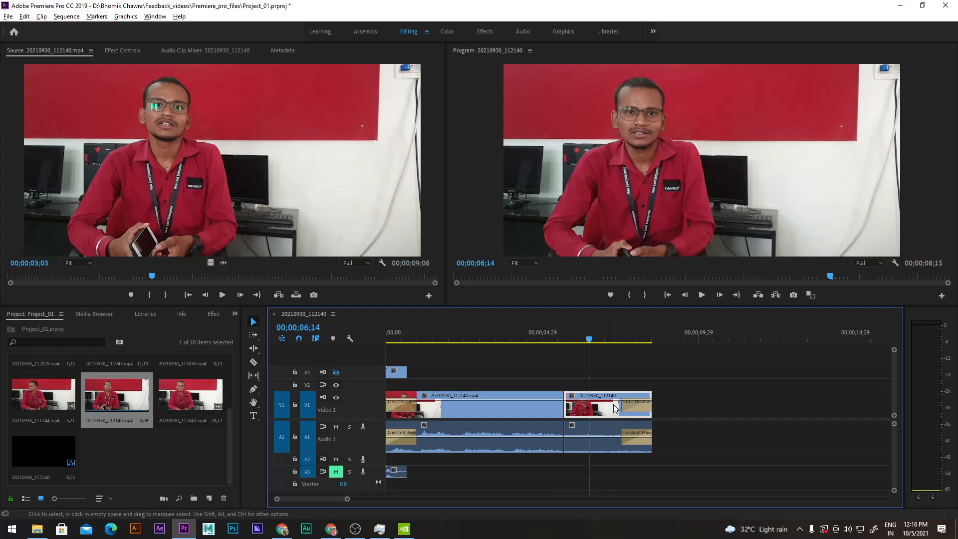
pyautogui.click(600, 407)
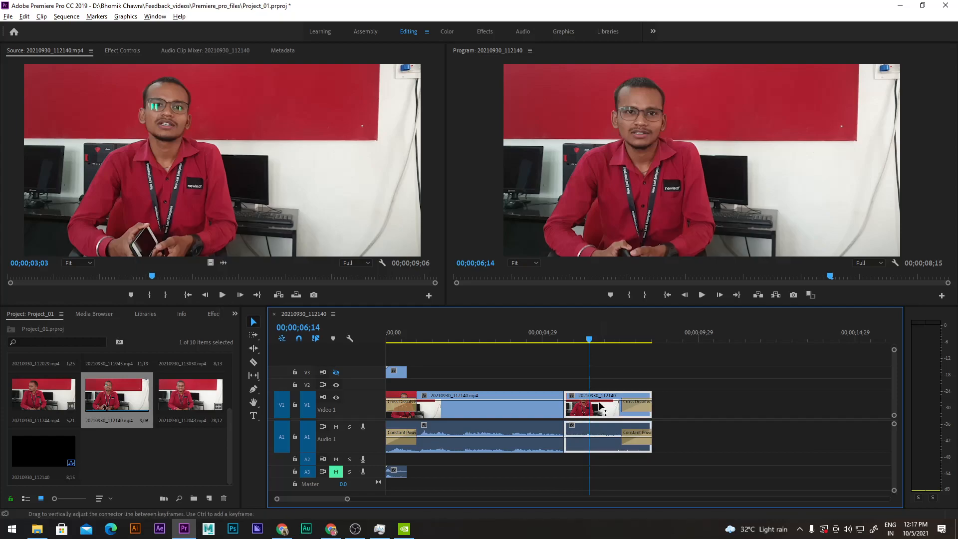
pyautogui.press('Delete')
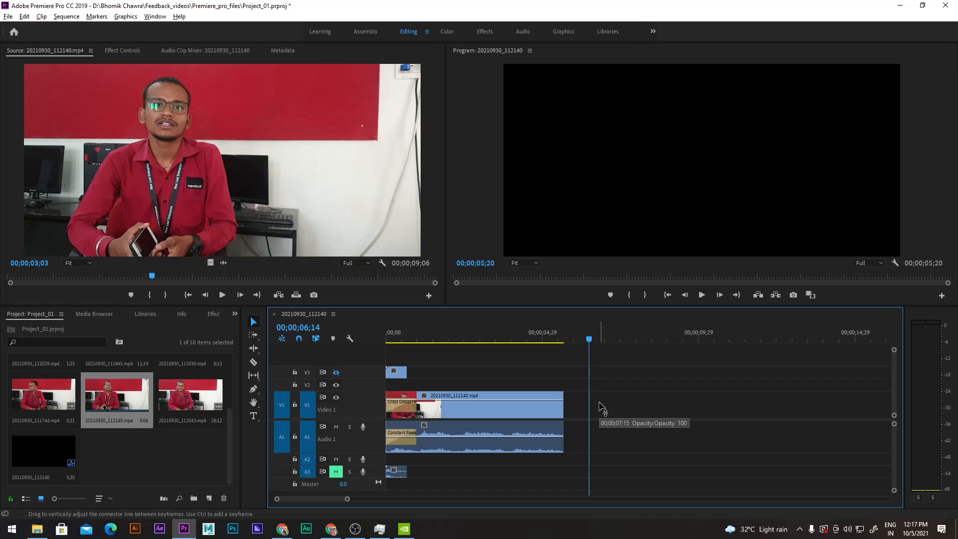
pyautogui.hotkey('ctrl', 'z')
# - Delete the closing piece after the cut and apply the default transitions to the end of the remaining clip
pyautogui.click(41, 16)
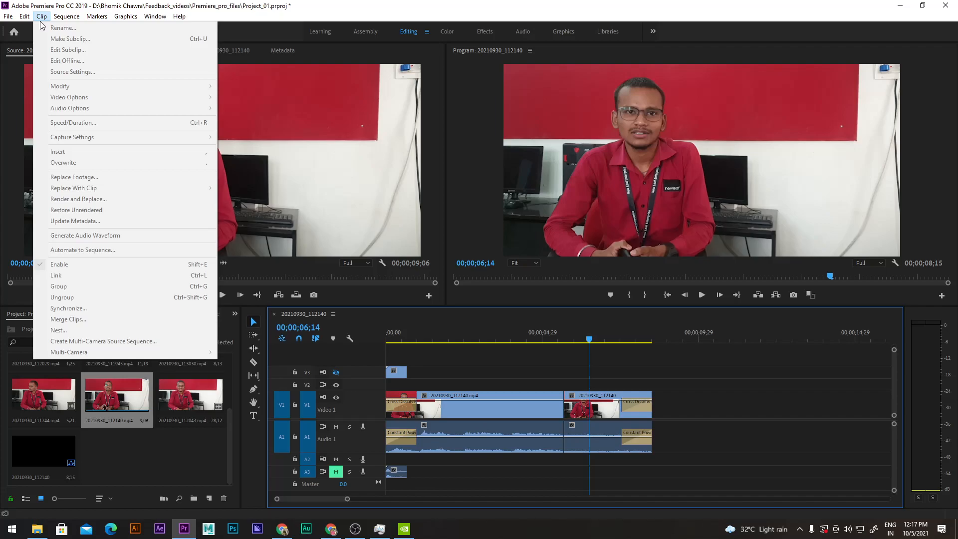
pyautogui.click(546, 337)
pyautogui.click(594, 434)
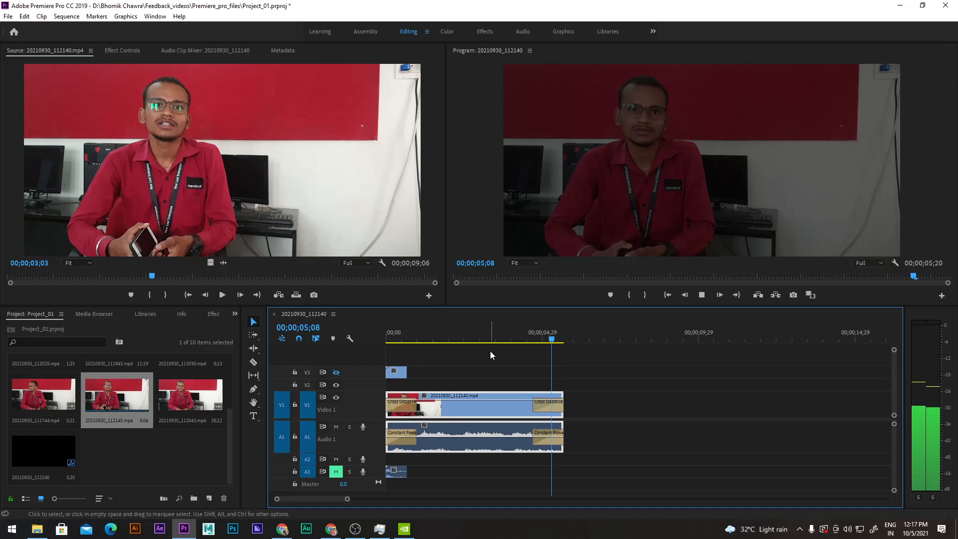
# - Place clip 20210930_112043.mp4, starting from 00;00;00;15, after the first clip and delete the Cross Dissolve at the first clip's end
pyautogui.doubleClick(190, 394)
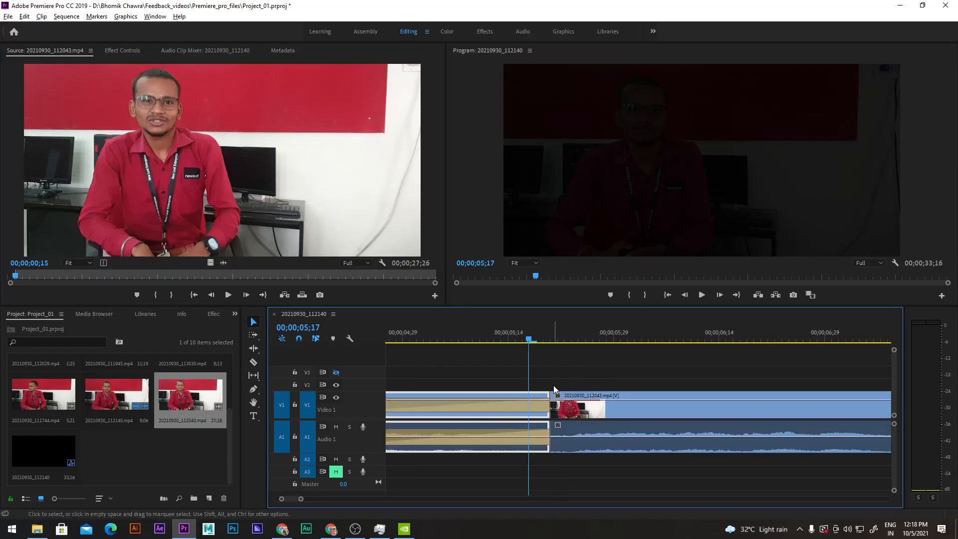
pyautogui.click(537, 407)
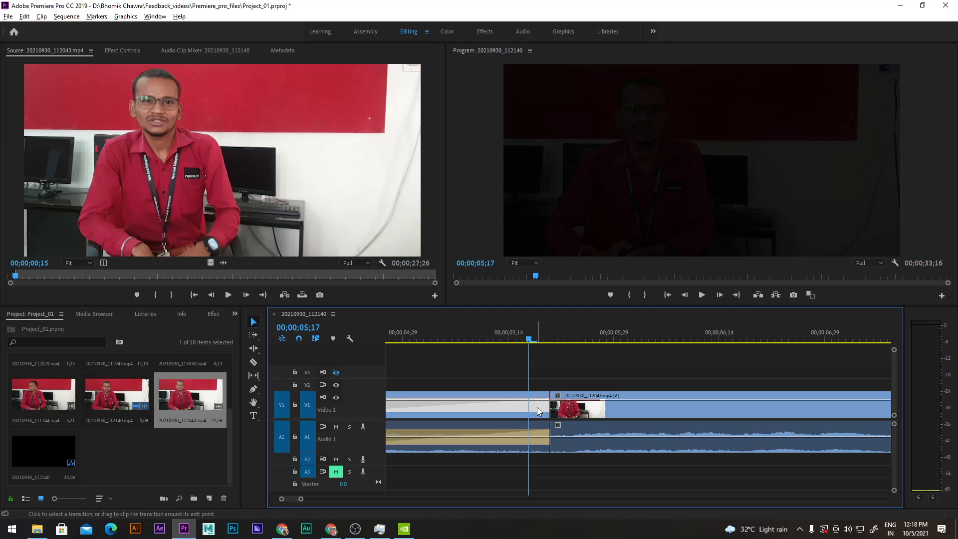
pyautogui.click(537, 408)
pyautogui.press('Delete')
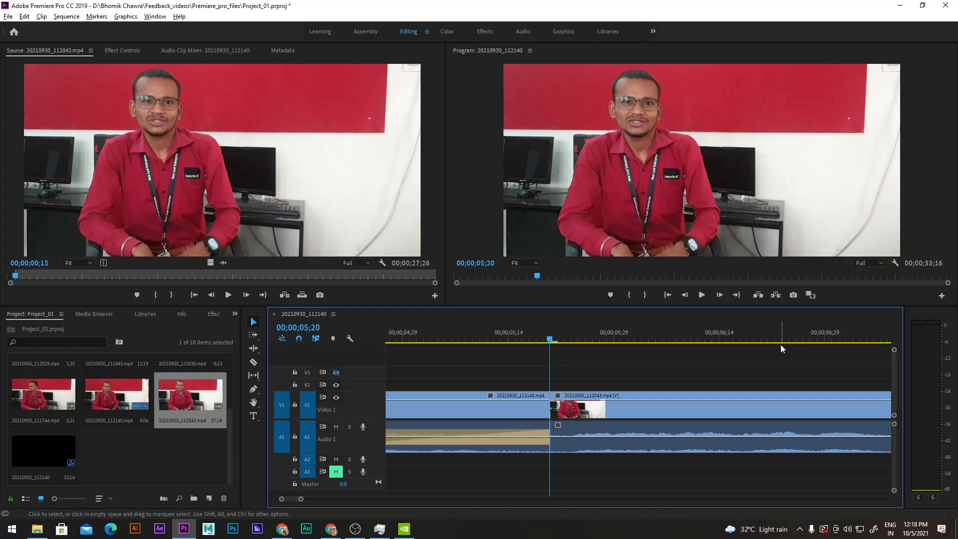
# - Apply the Film Dissolve video transition at the cut between the two clips and preview it
pyautogui.click(550, 395)
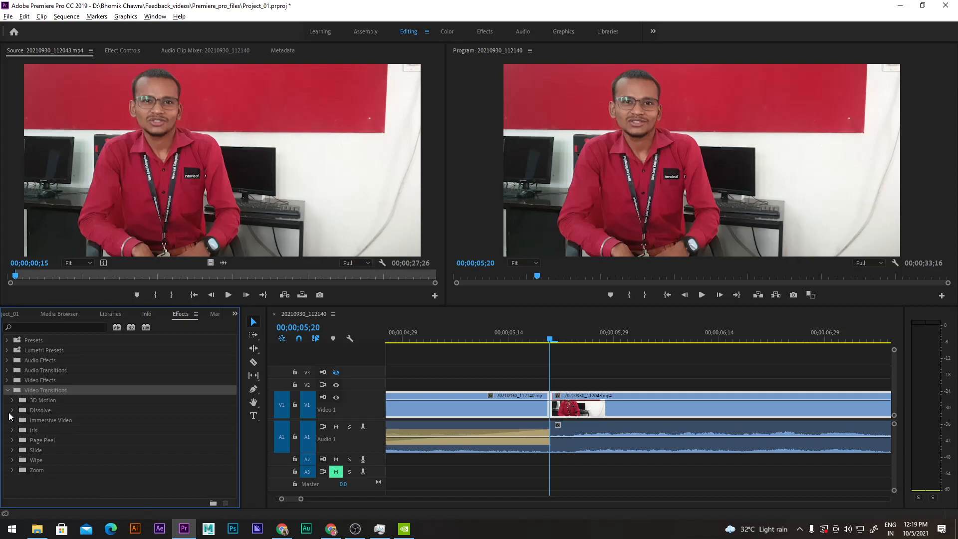
pyautogui.click(12, 410)
pyautogui.moveTo(52, 460); pyautogui.dragTo(547, 403)
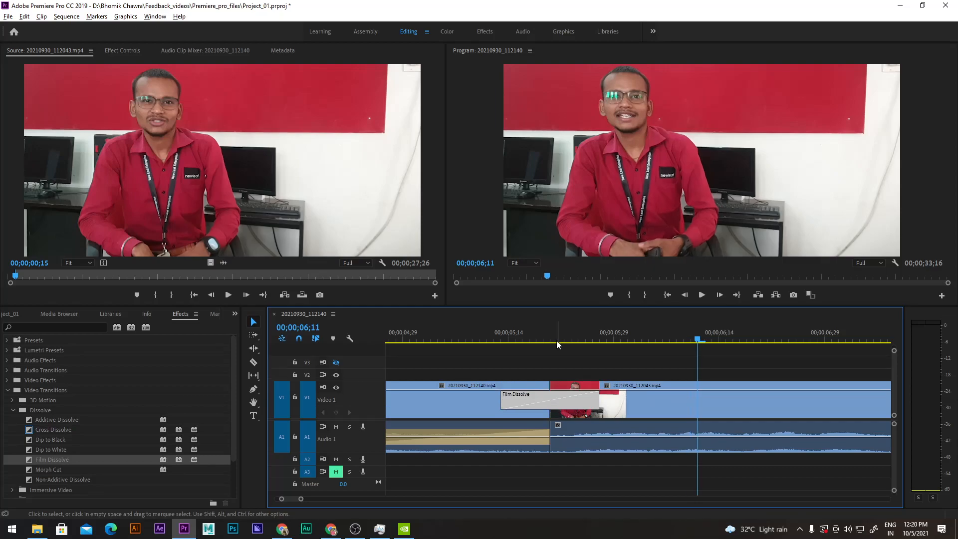
pyautogui.moveTo(557, 343); pyautogui.dragTo(533, 342)
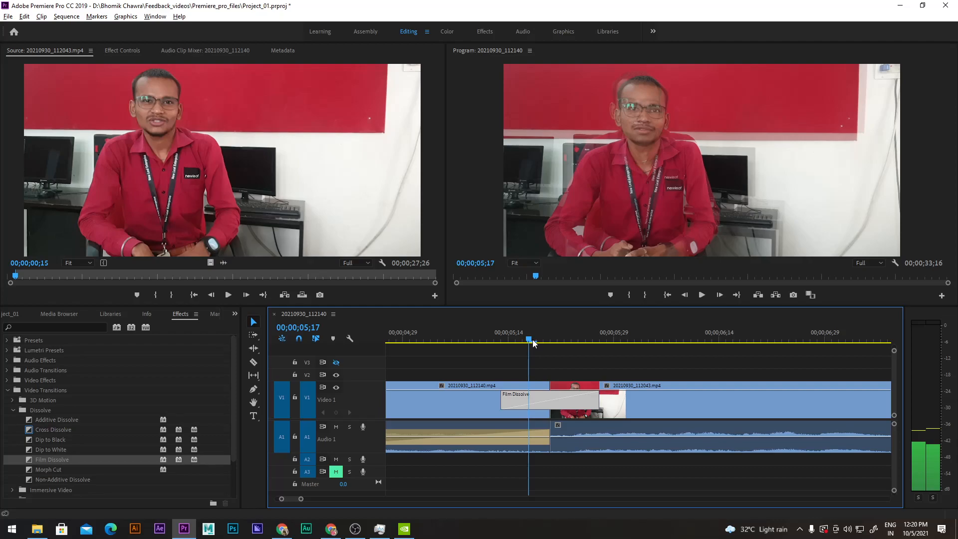
pyautogui.moveTo(532, 343); pyautogui.dragTo(606, 343)
# - Replace the Film Dissolve between the two clips with a Dip to Black transition and play it back
pyautogui.rightClick(557, 403)
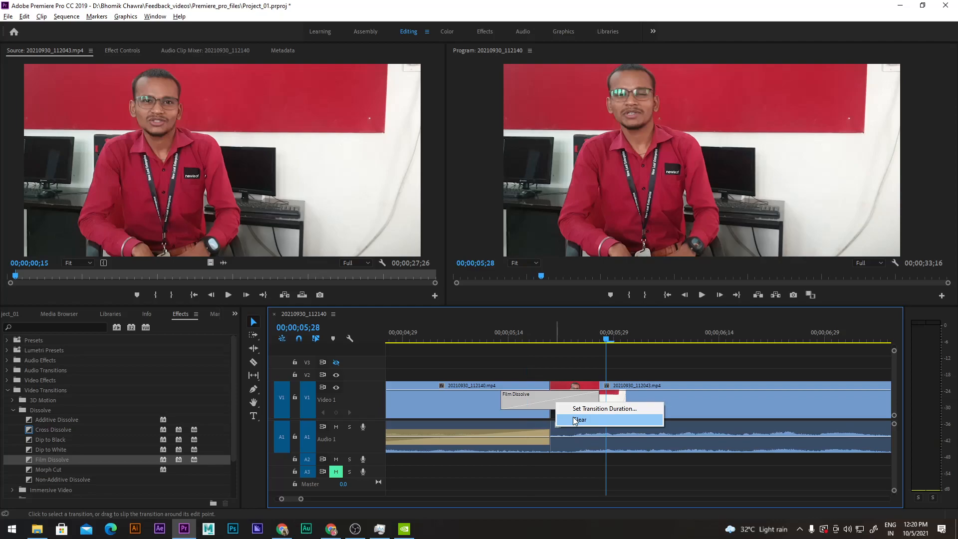
pyautogui.rightClick(544, 400)
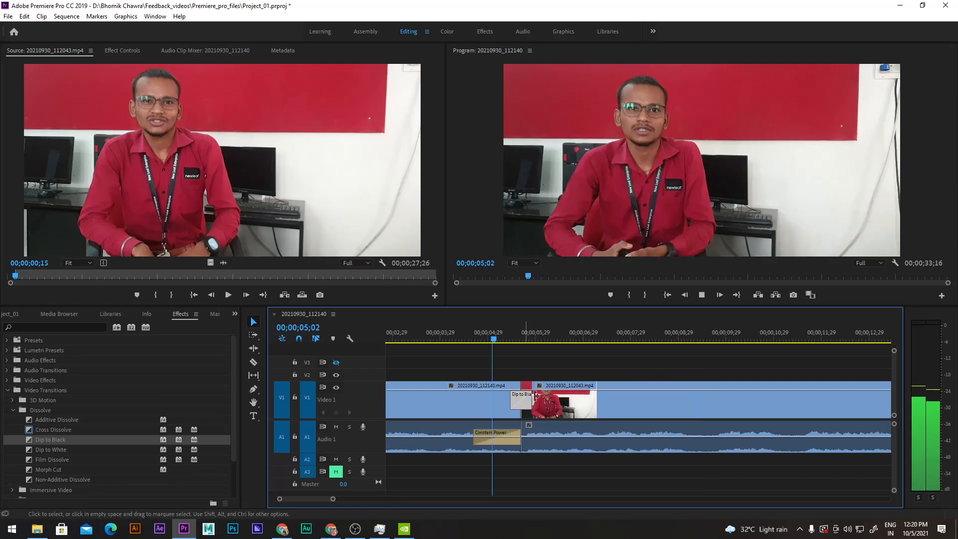
pyautogui.press('space')
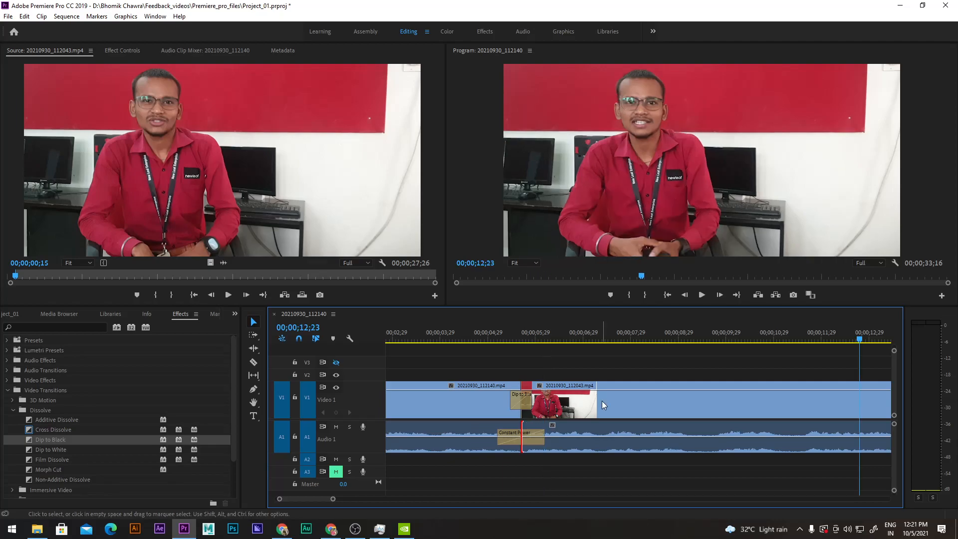
# - Cut out the second clip's footage between 00;00;09;03 and 00;00;09;24, close the gap and add a Constant Power audio transition there
pyautogui.scroll(1, 602, 400)
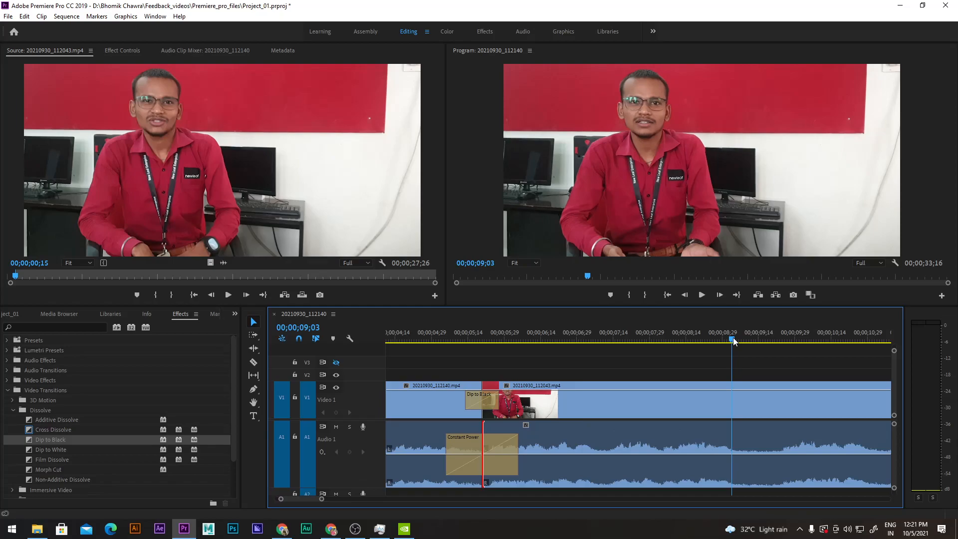
pyautogui.click(753, 406)
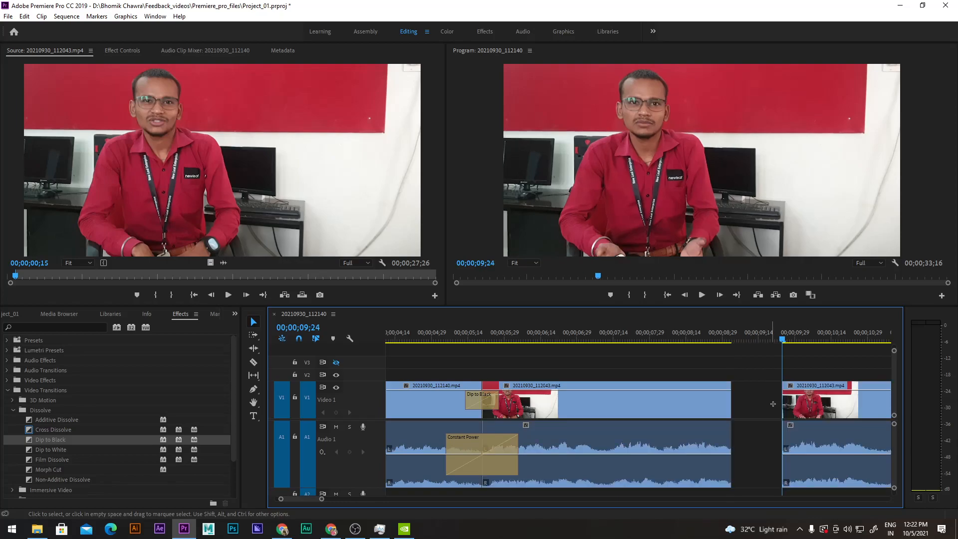
pyautogui.moveTo(814, 402); pyautogui.dragTo(777, 400)
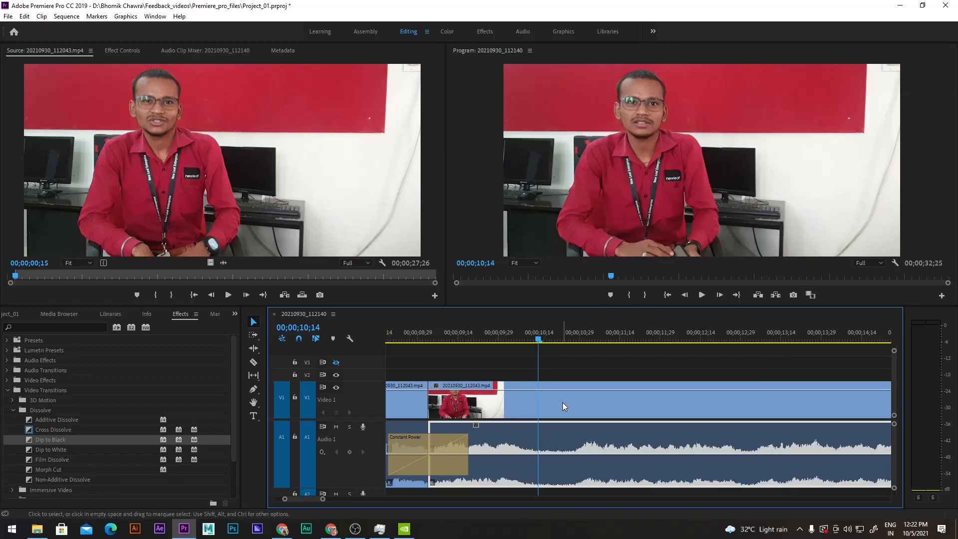
# - Split the second clip at 00;00;10;14 and 00;00;10;26, delete the short piece between the cuts and close the gap
pyautogui.moveTo(562, 402); pyautogui.dragTo(567, 408)
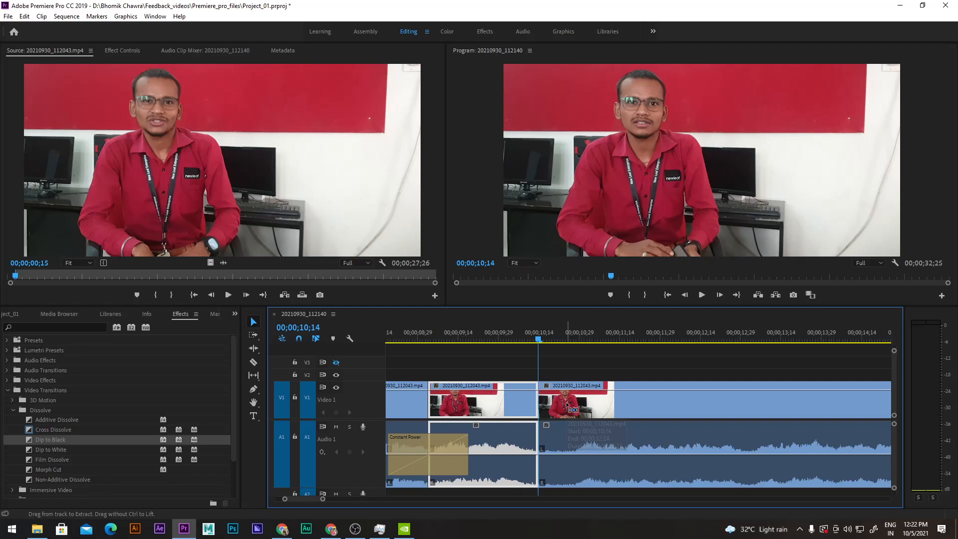
pyautogui.click(571, 341)
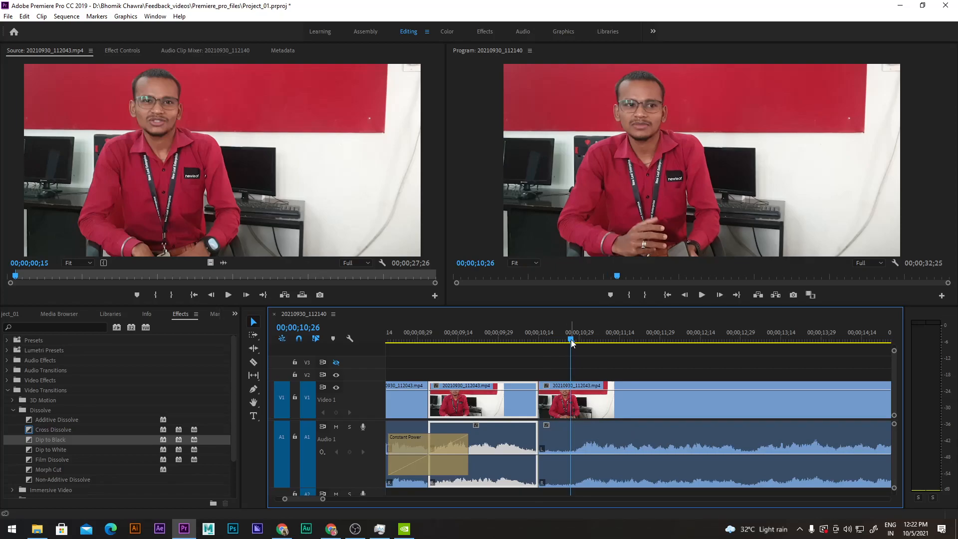
pyautogui.moveTo(571, 341); pyautogui.dragTo(573, 341)
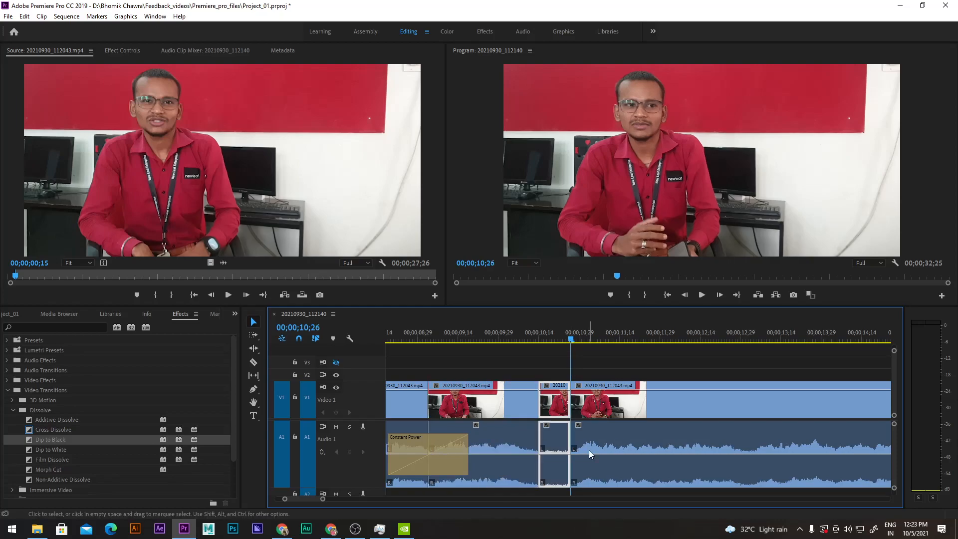
pyautogui.press('Delete')
pyautogui.moveTo(552, 365); pyautogui.dragTo(575, 403)
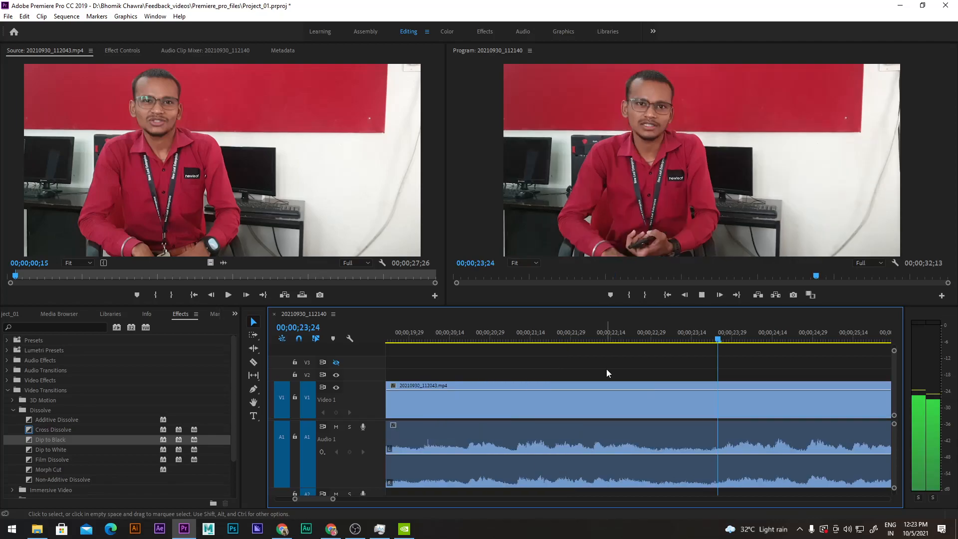
# - Cut out the footage from about 00;00;23;00 to 00;00;23;22 and close the gap
pyautogui.click(627, 343)
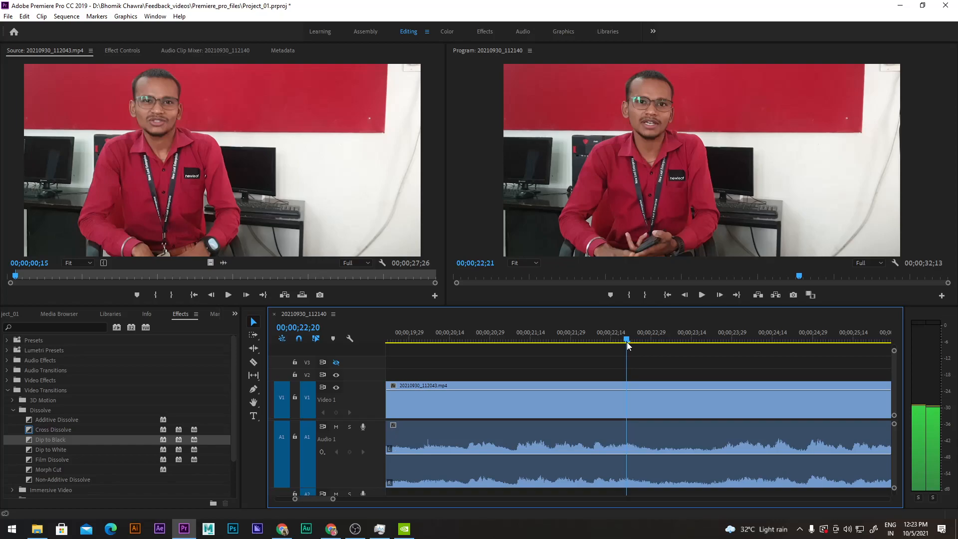
pyautogui.moveTo(627, 343); pyautogui.dragTo(648, 349)
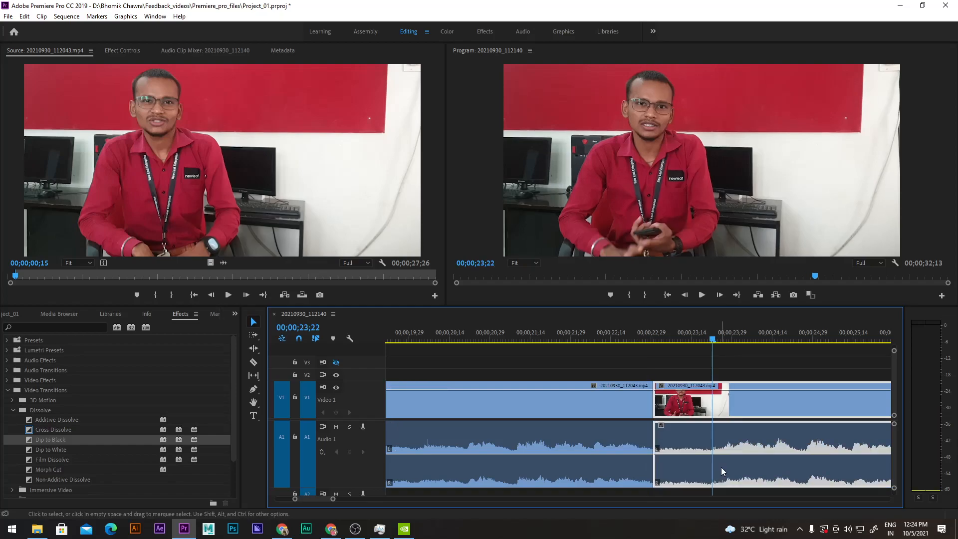
pyautogui.hotkey('ctrl', 'k')
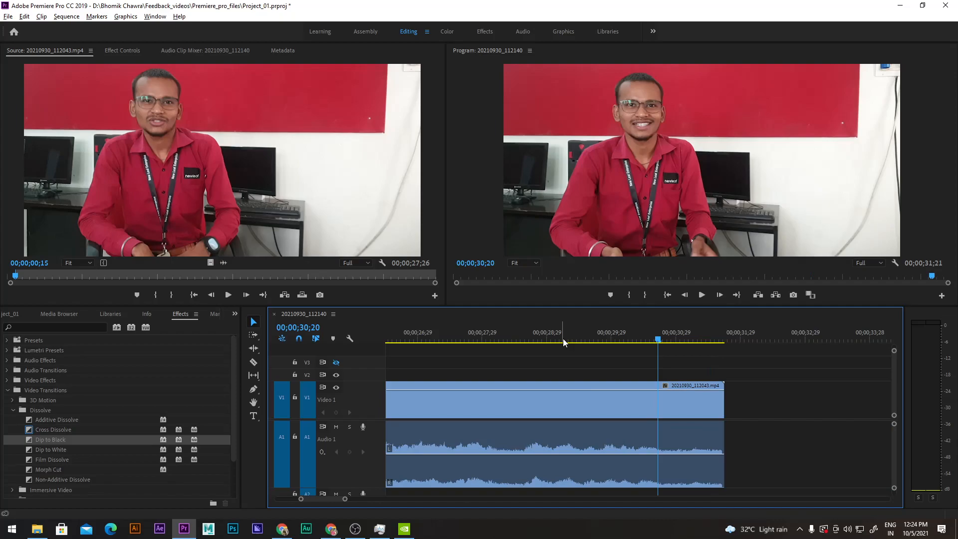
# - Split the last clip at 00;00;29;16 and add a Constant Power audio transition at the cut
pyautogui.moveTo(564, 343); pyautogui.dragTo(591, 343)
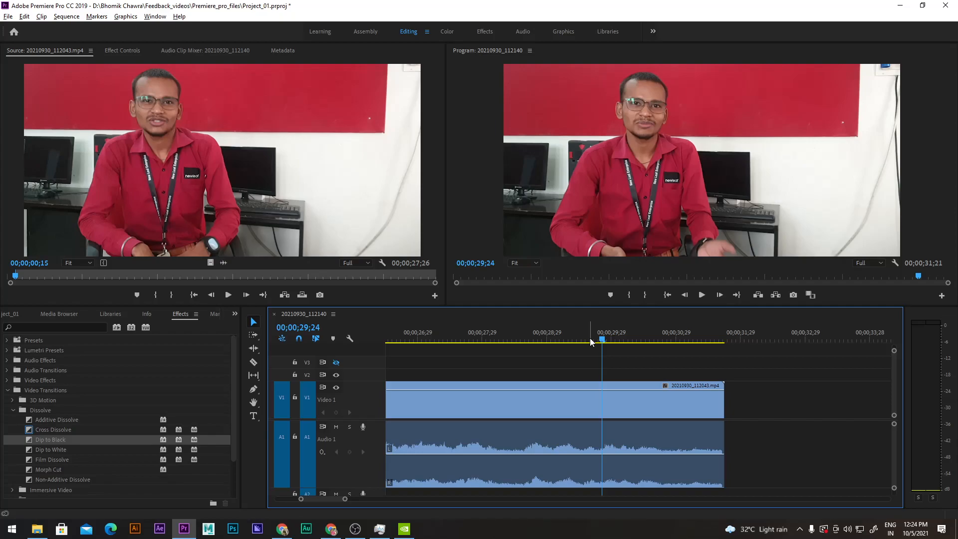
pyautogui.click(669, 441)
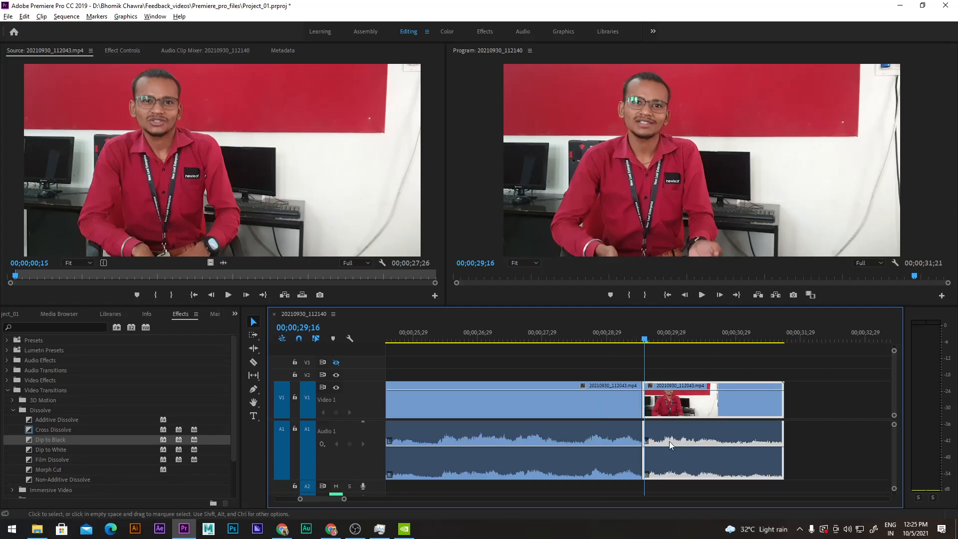
pyautogui.scroll(-1, 669, 441)
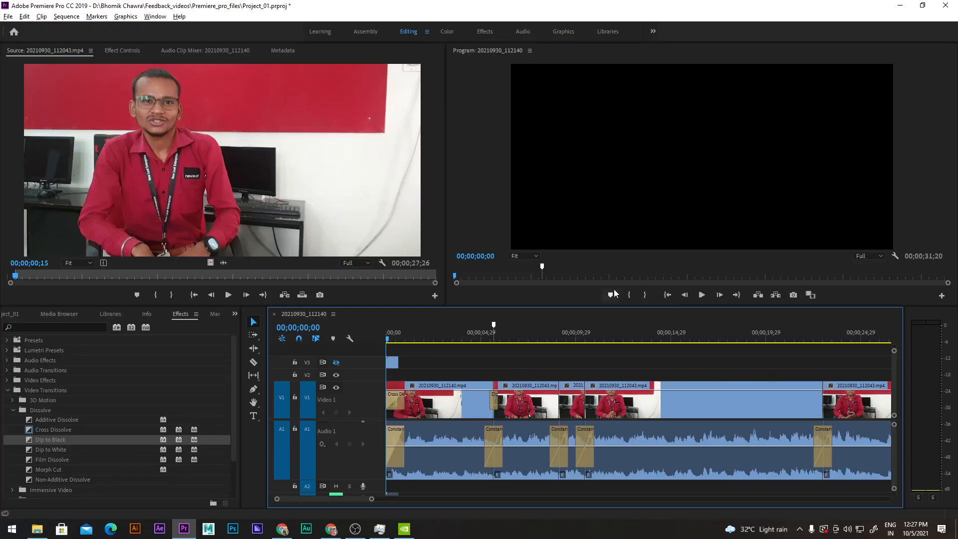
# - Add a sequence marker at 00;00;00;00 named Frame_01 and color it red
pyautogui.doubleClick(612, 294)
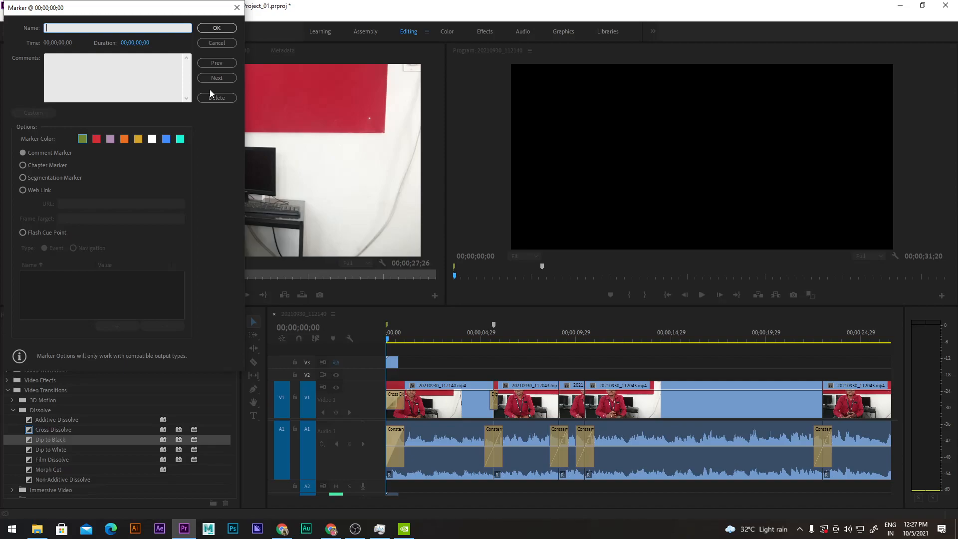
pyautogui.write('Frame_01')
pyautogui.click(68, 67)
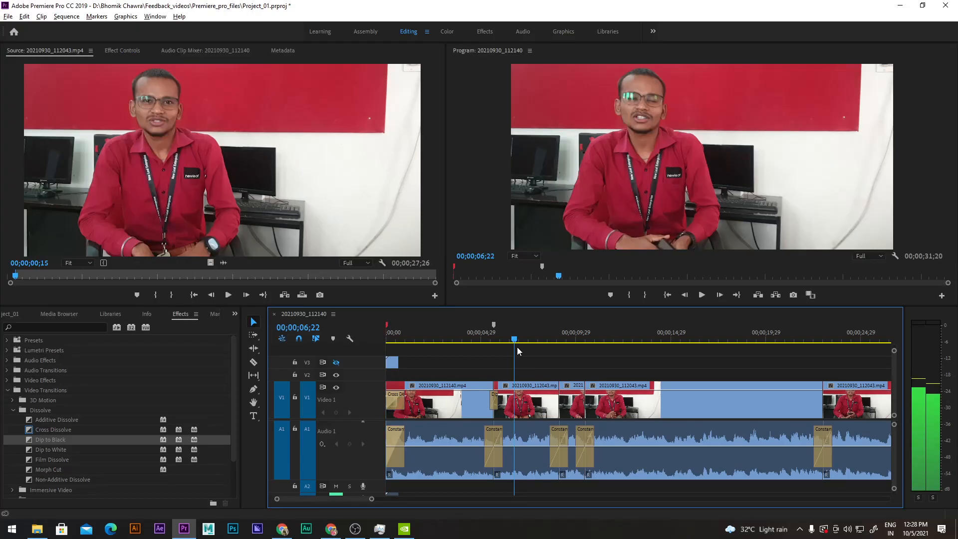
# - Preview source clip 20210930_113030.mp4 and mark its In point at 00;00;01;05
pyautogui.moveTo(517, 347); pyautogui.dragTo(660, 356)
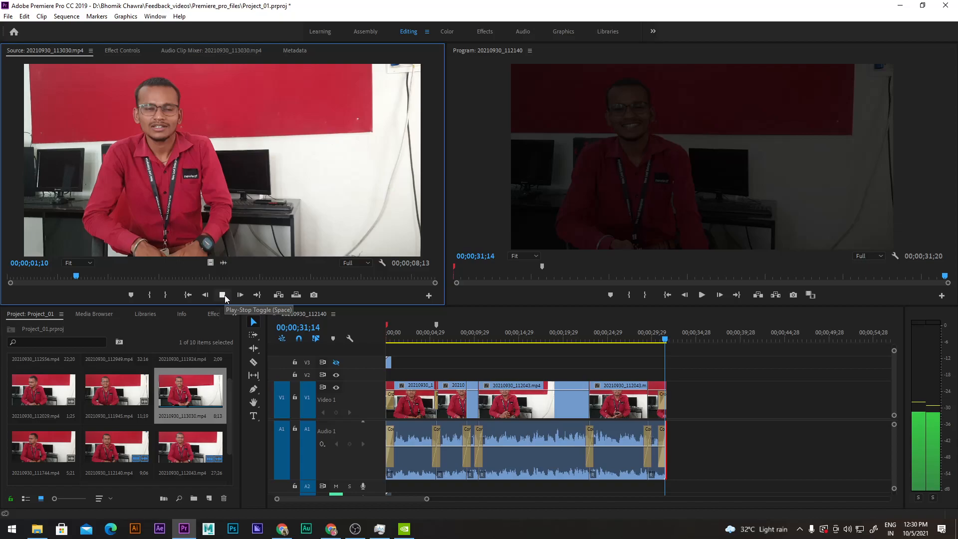
pyautogui.click(225, 295)
pyautogui.click(155, 296)
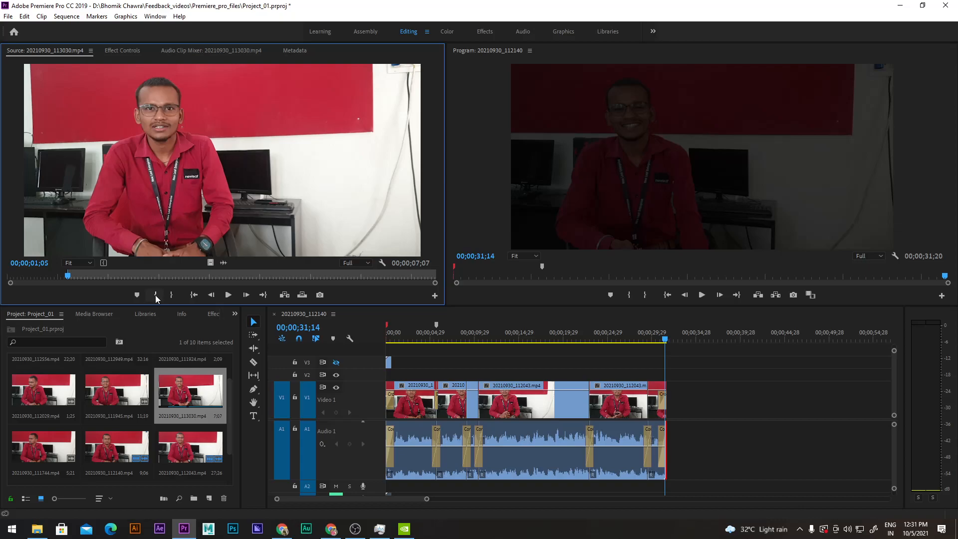
# - Try moving the short clip piece at 00;00;09;03 up to track V3 and locking that track
pyautogui.moveTo(472, 399); pyautogui.dragTo(474, 364)
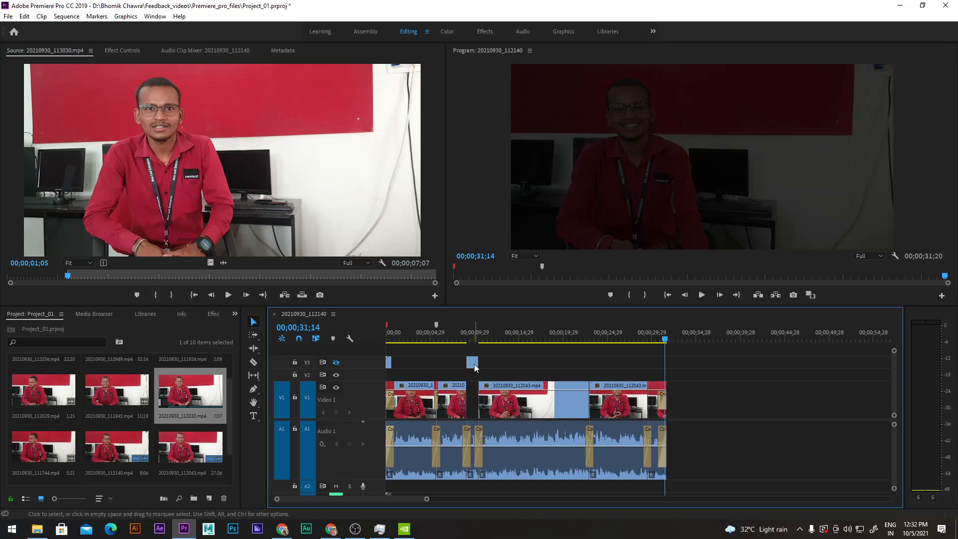
pyautogui.hotkey('ctrl', 'z')
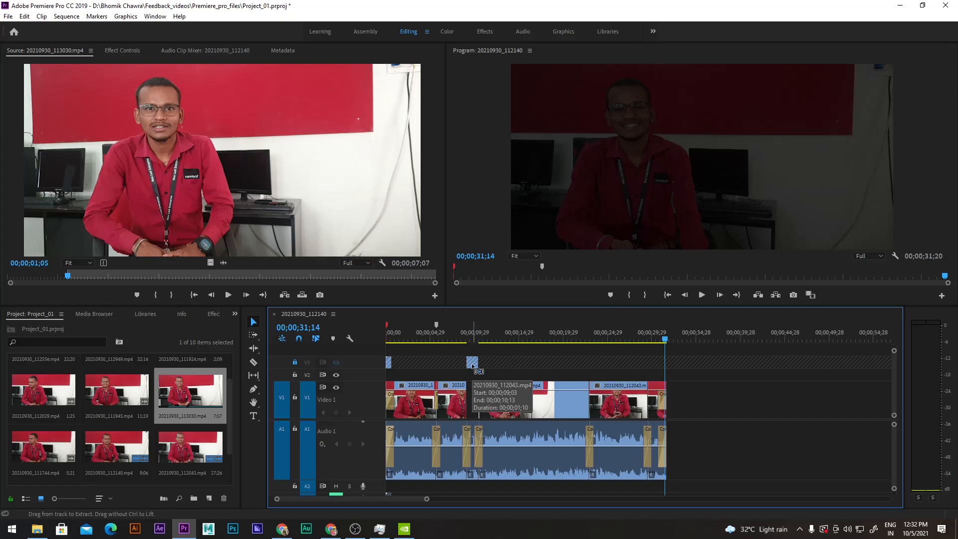
pyautogui.hotkey('ctrl', 'z')
pyautogui.hotkey('ctrl', 'z')
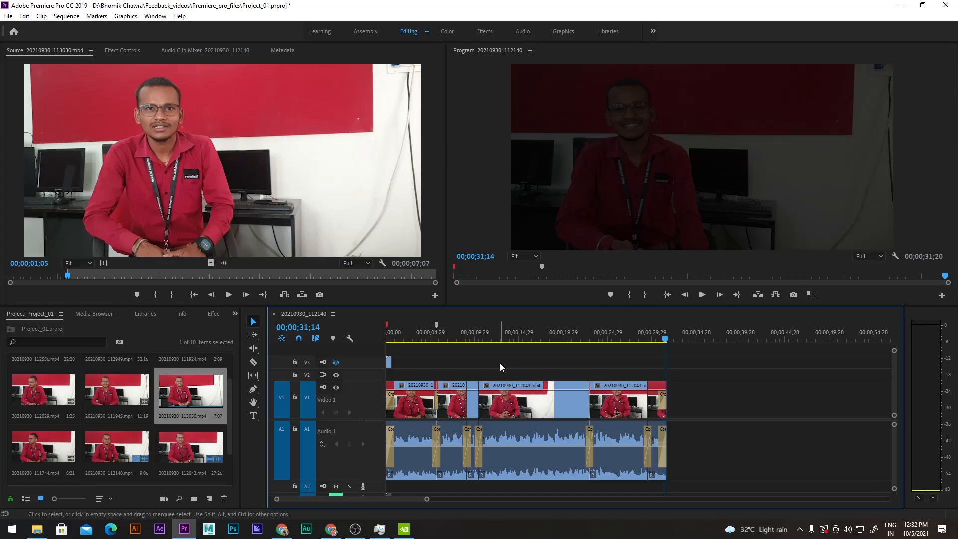
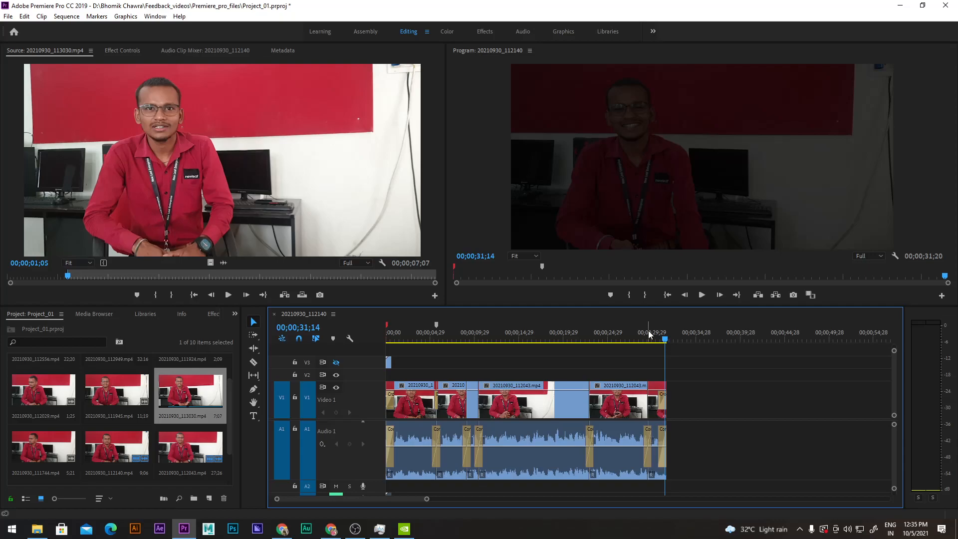
# - Place clip 20210930_113030.mp4, trimmed from 00;00;01;05 to 00;00;06;25, at the sequence end at 00;00;31;20
pyautogui.scroll(5, 650, 334)
pyautogui.click(594, 344)
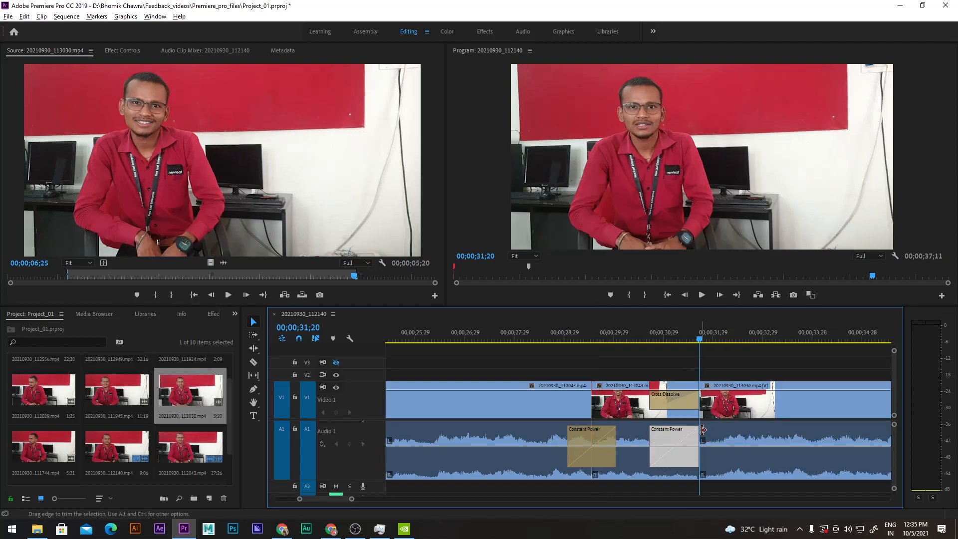
# - Replace the Cross Dissolve at the 00;00;31;20 cut with Dip to White and extend the Constant Power audio transition across the cut
pyautogui.click(703, 430)
pyautogui.scroll(3, 704, 436)
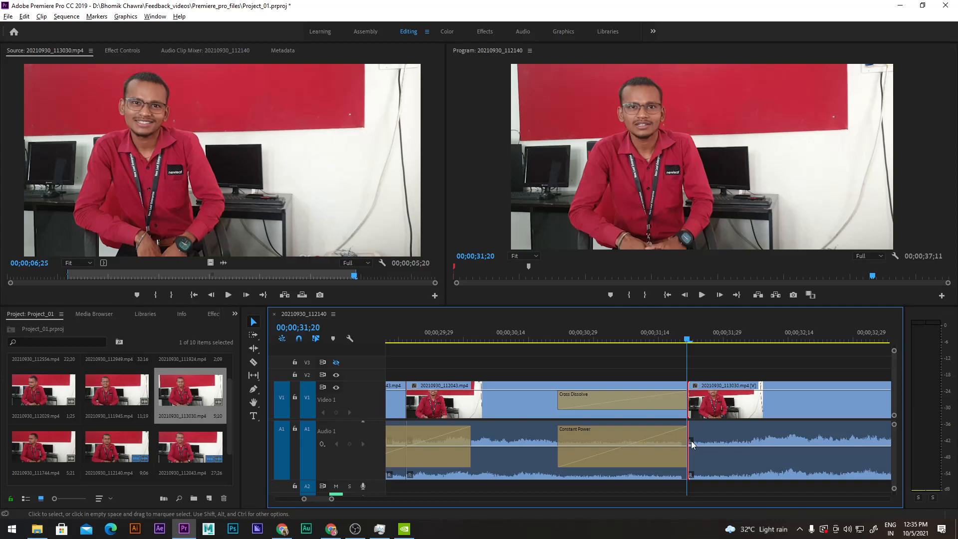
pyautogui.press('-')
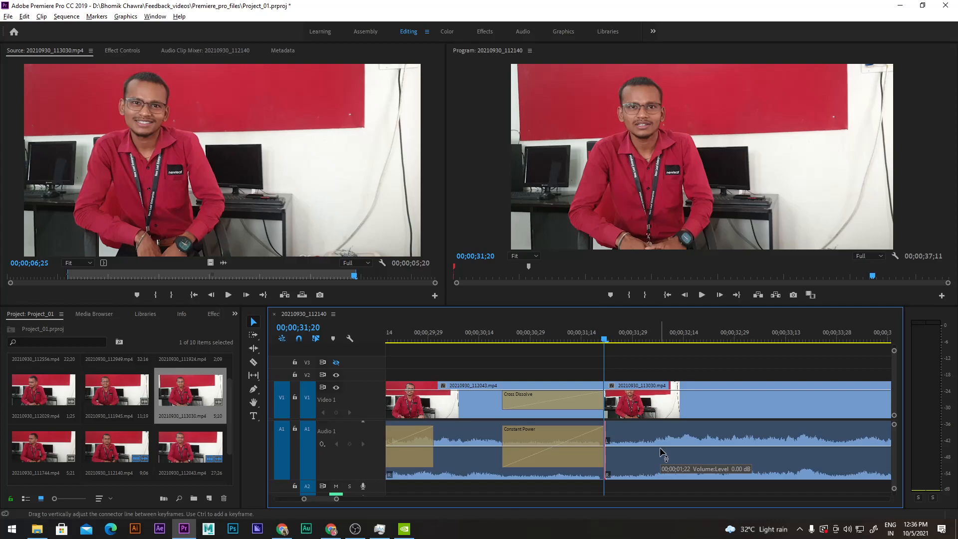
pyautogui.click(554, 446)
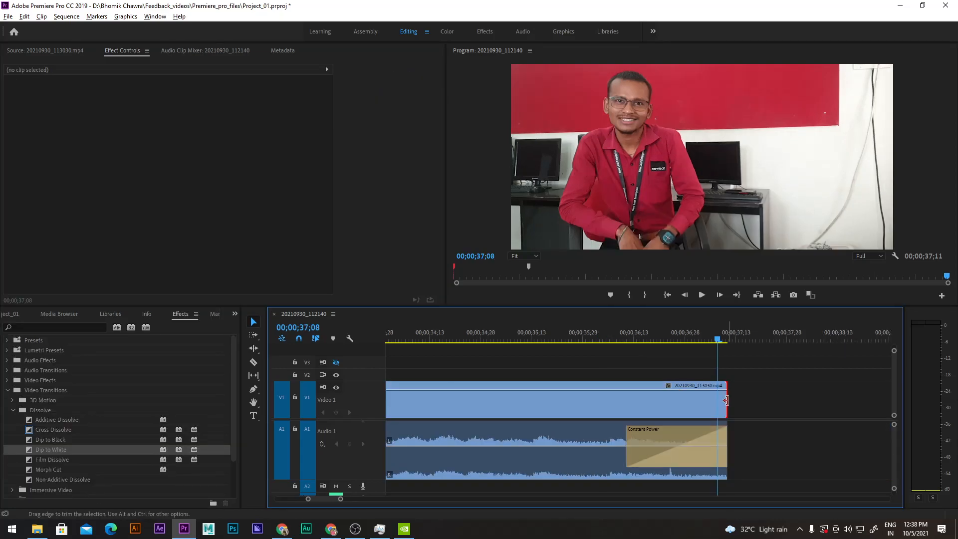
# - Apply a Cross Dissolve at the end of the last clip and set its closing Constant Power fade to 00;00;00;20
pyautogui.hotkey('ctrl', 'd')
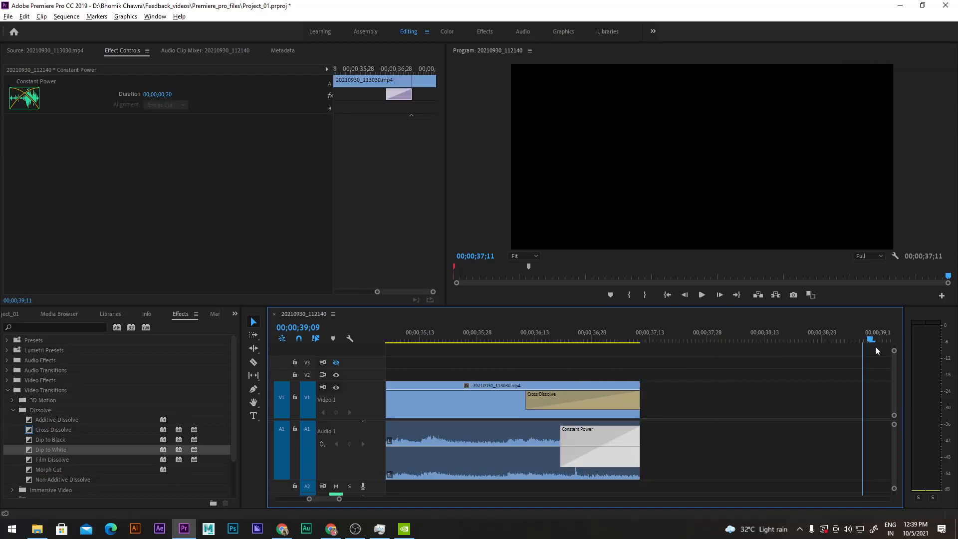
pyautogui.moveTo(876, 346); pyautogui.dragTo(845, 346)
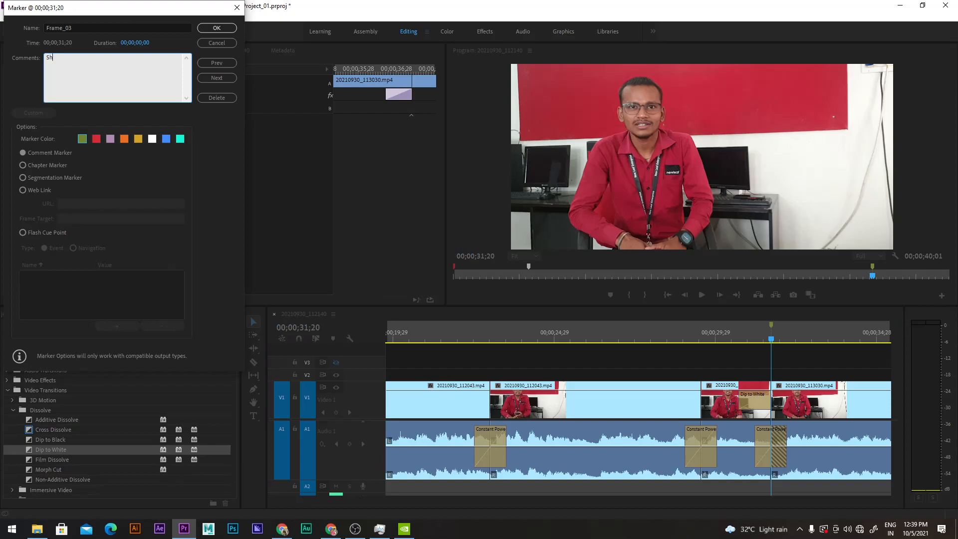
# - Complete the Frame_03 marker at 00;00;31;20 with a comment beginning "Short_" and color it blue
pyautogui.write('ort_')
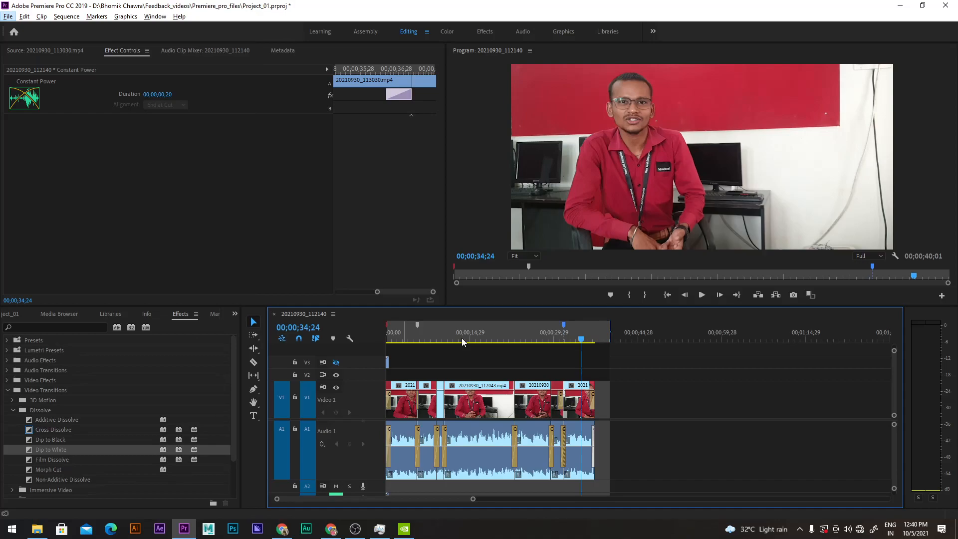
# - Select all clips on the main video and audio tracks and nest them as Feedback_01
pyautogui.click(633, 392)
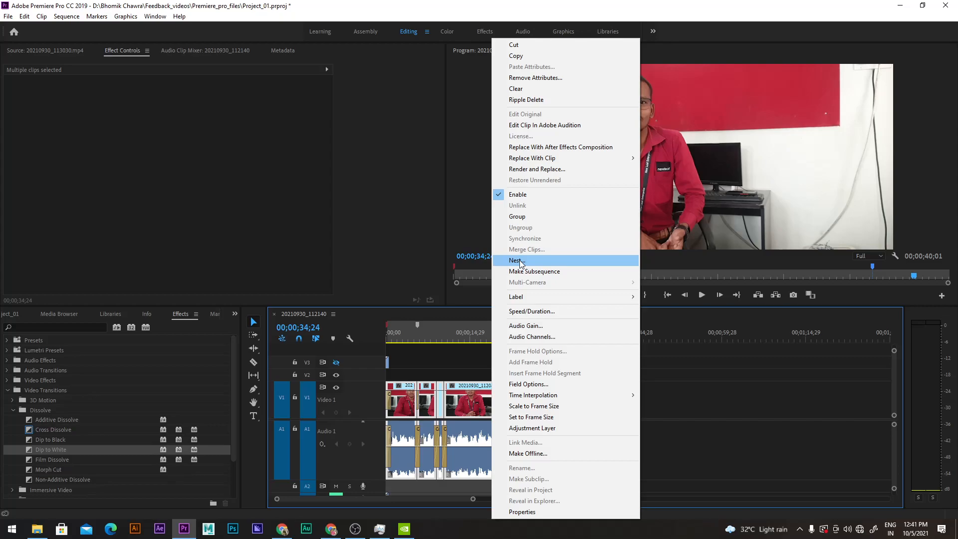
pyautogui.click(517, 260)
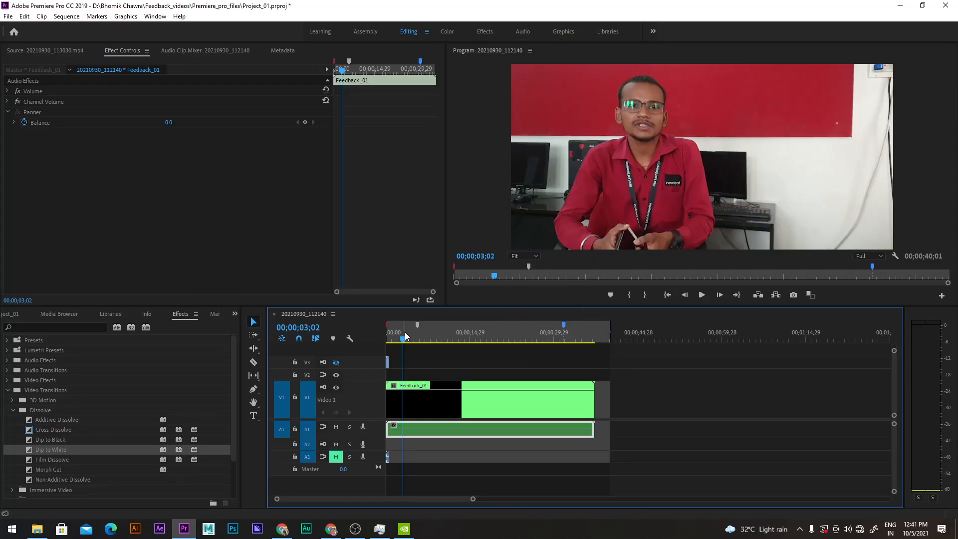
# - Play through the nested Feedback_01 clip, open its sequence and scrub through the clips inside
pyautogui.moveTo(406, 336); pyautogui.dragTo(434, 352)
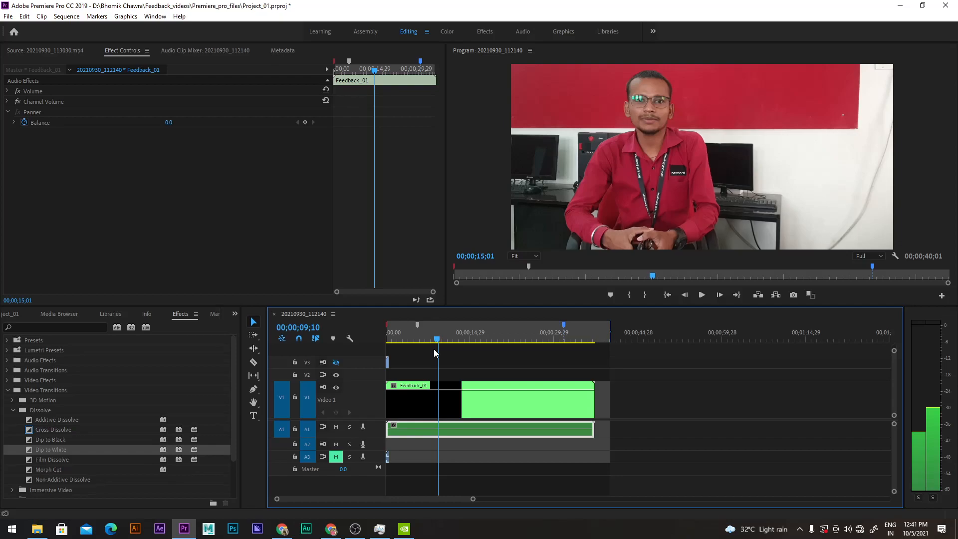
pyautogui.press('End')
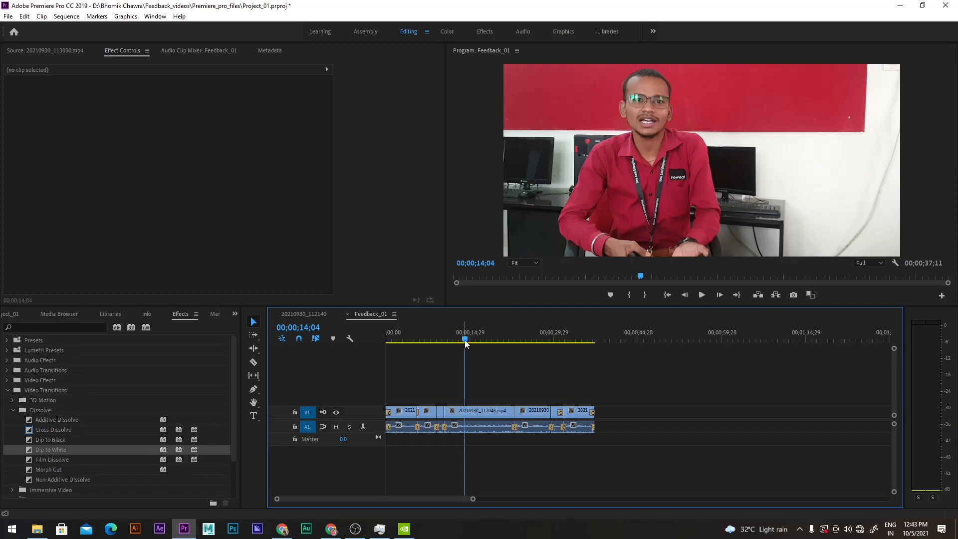
pyautogui.moveTo(466, 343); pyautogui.dragTo(568, 344)
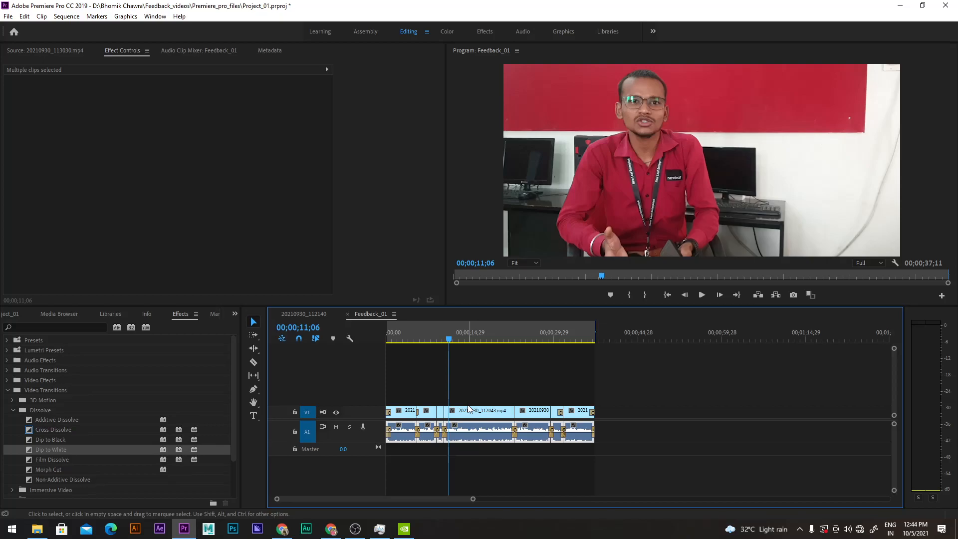
# - Ungroup all the clips inside the Feedback_01 sequence and open the Audio Gain settings for them
pyautogui.click(468, 406)
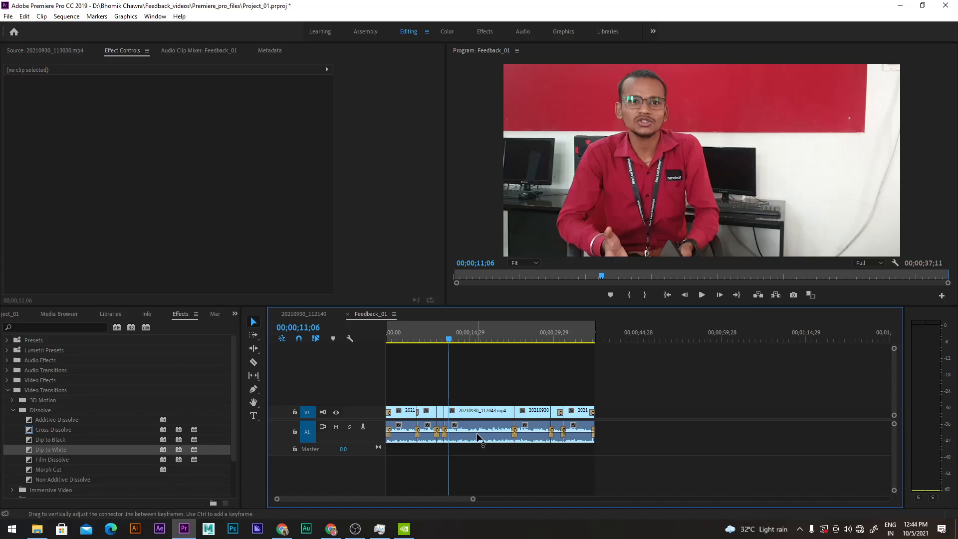
pyautogui.rightClick(478, 438)
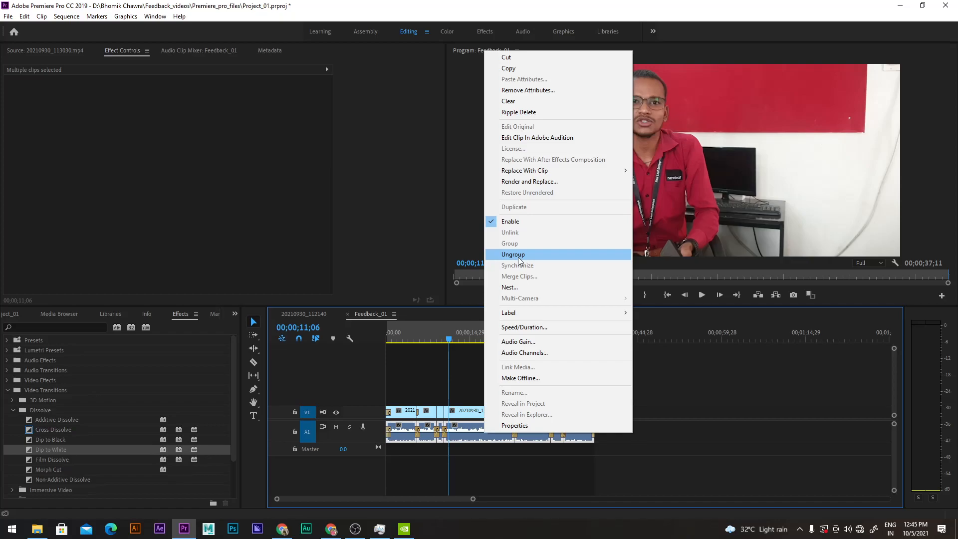
pyautogui.click(513, 255)
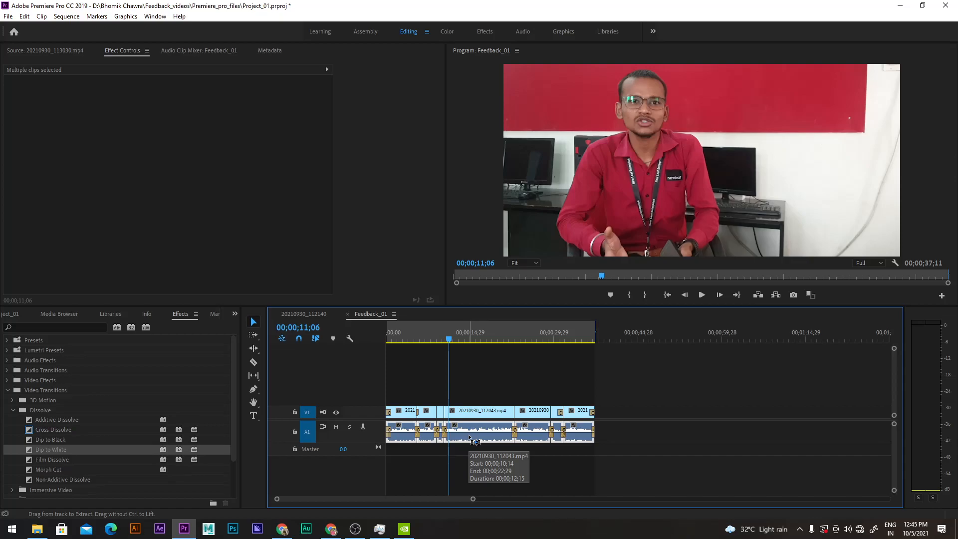
pyautogui.press('g')
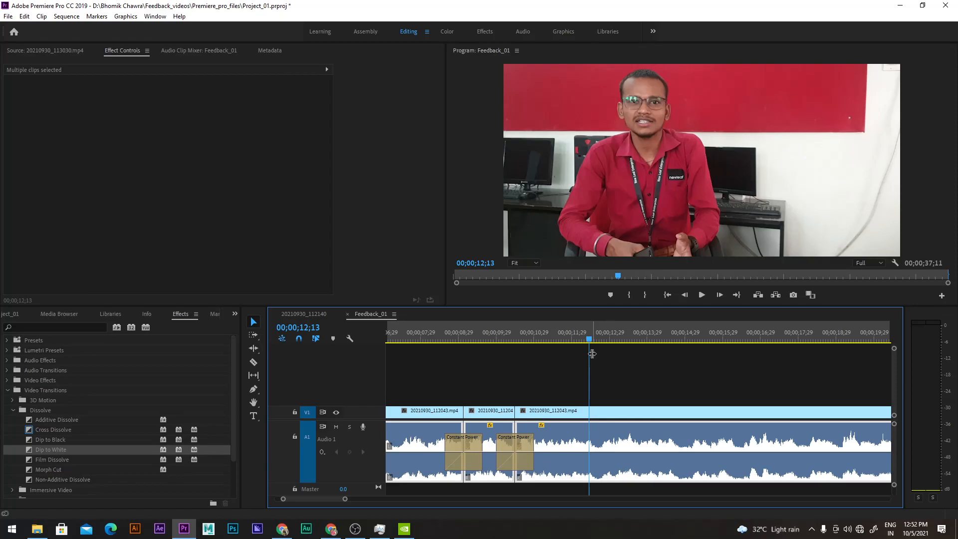
pyautogui.click(541, 341)
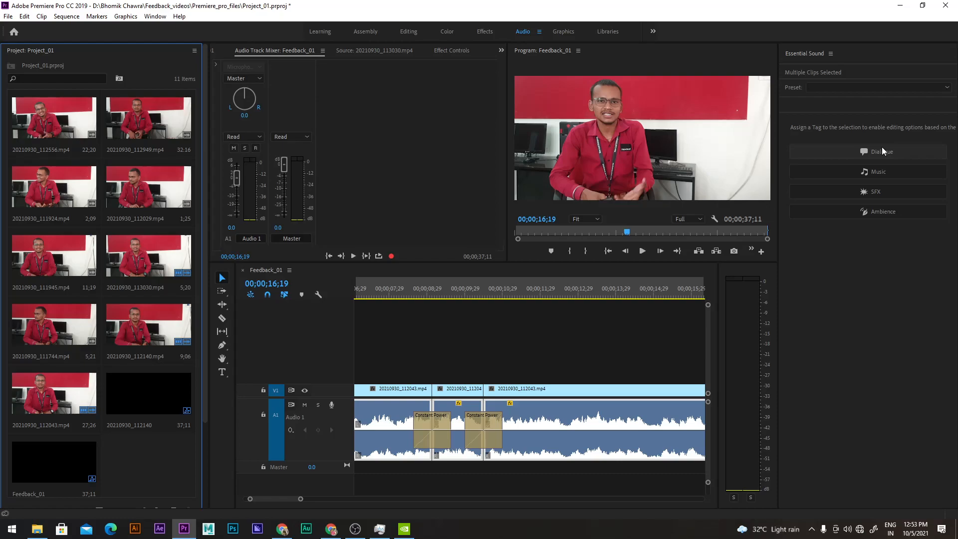
# - Tag the selected clips' audio as Dialogue and undo the tag
pyautogui.click(882, 151)
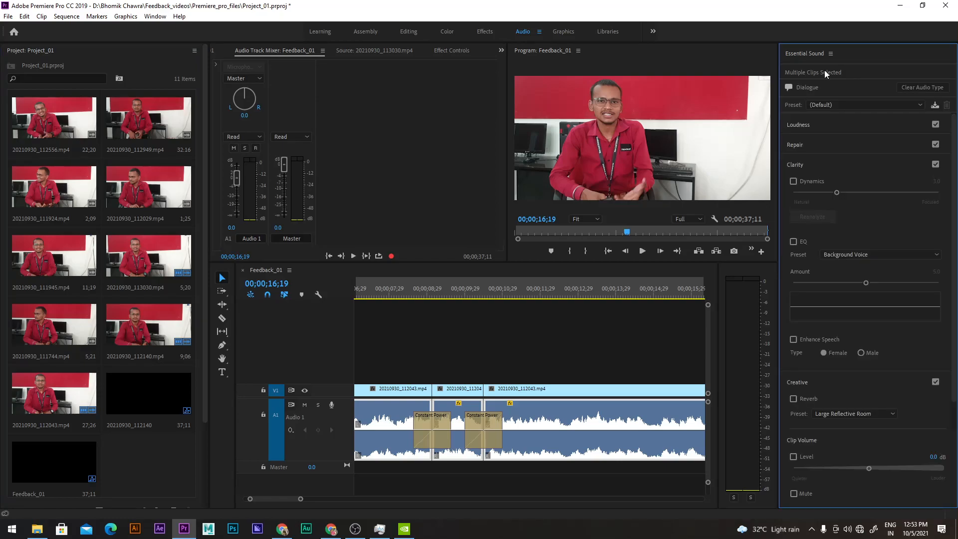
pyautogui.hotkey('ctrl', 'z')
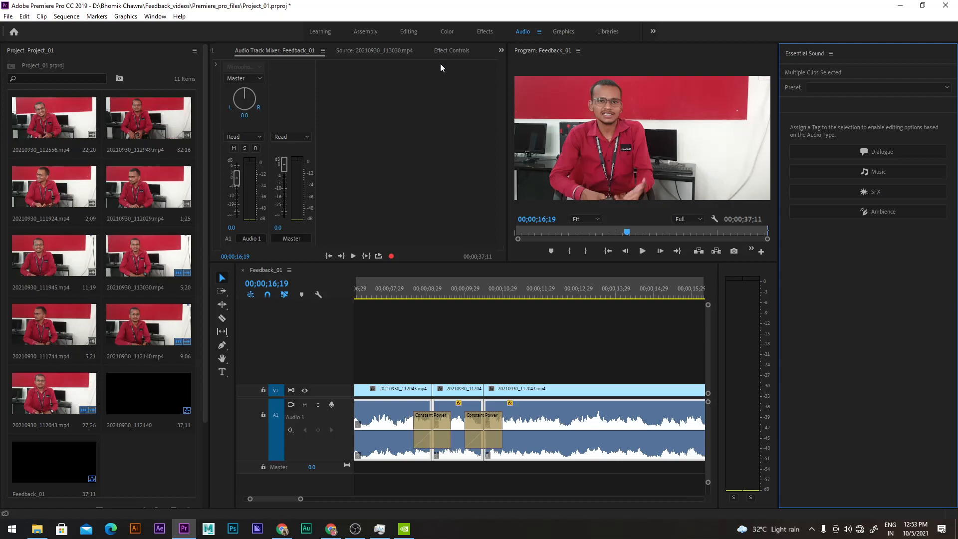
# - Add the Fill Left with Right effect to the Audio 1 track and play the sequence to check the sound
pyautogui.click(531, 295)
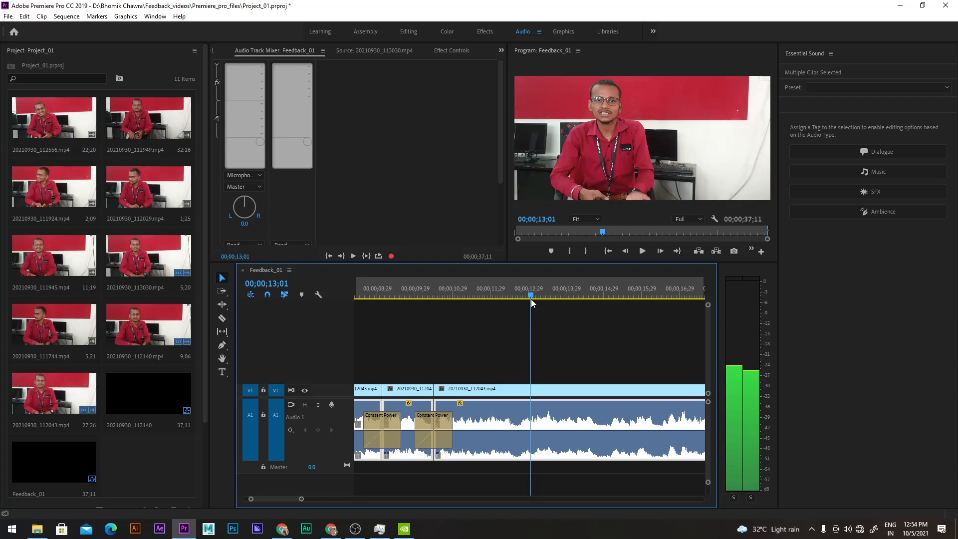
pyautogui.click(365, 177)
pyautogui.press('space')
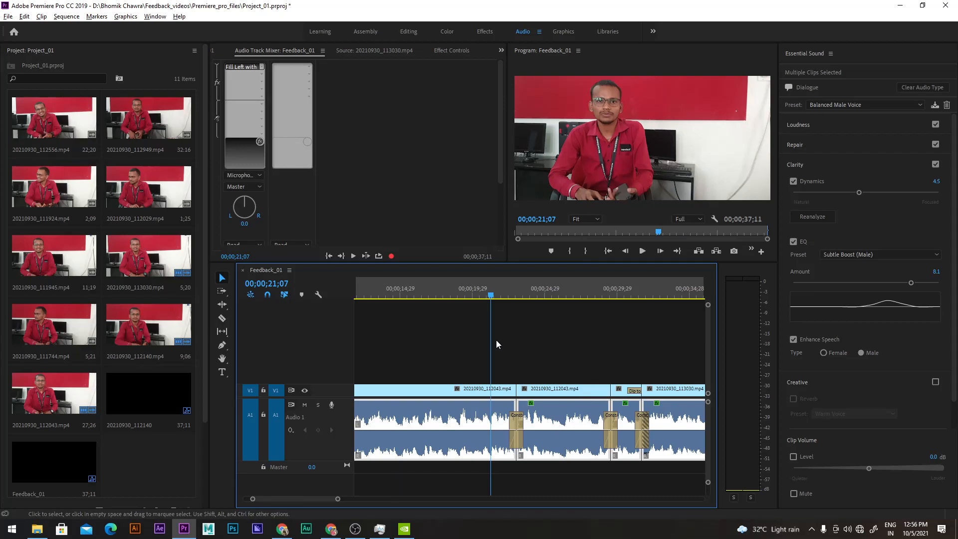
pyautogui.click(643, 251)
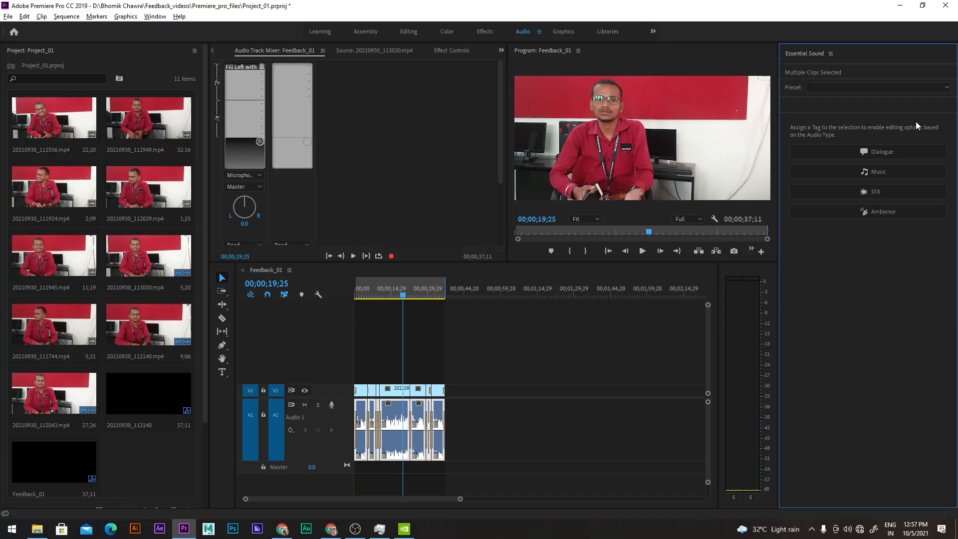
# - Add the Vocal Enhancer effect to the second effect slot of the Audio 1 track and preview the sound
pyautogui.click(244, 67)
pyautogui.moveTo(280, 164)
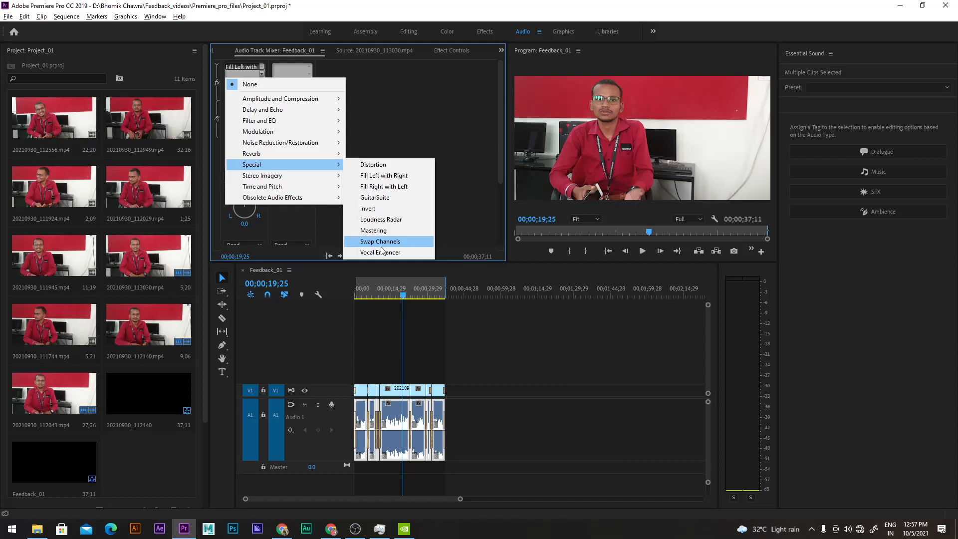
pyautogui.click(380, 253)
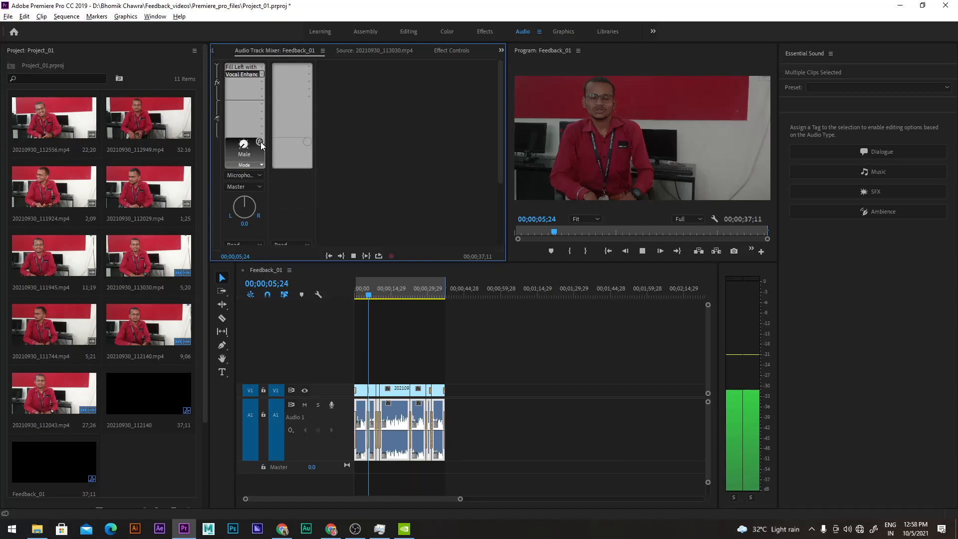
pyautogui.click(643, 252)
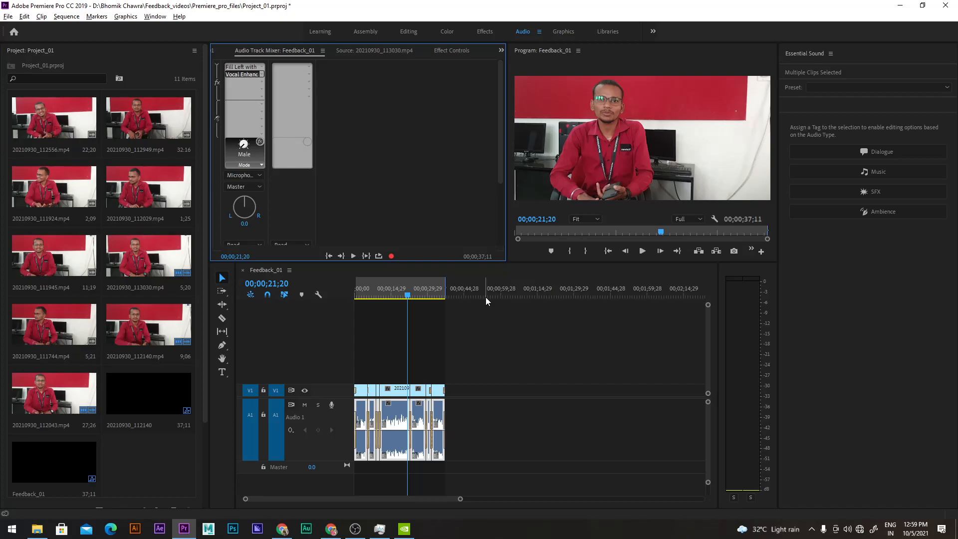
# - Add the Dynamics effect with the All Dynamics Active preset to Audio 1's third effect slot and play the sequence from the start
pyautogui.click(244, 76)
pyautogui.click(259, 83)
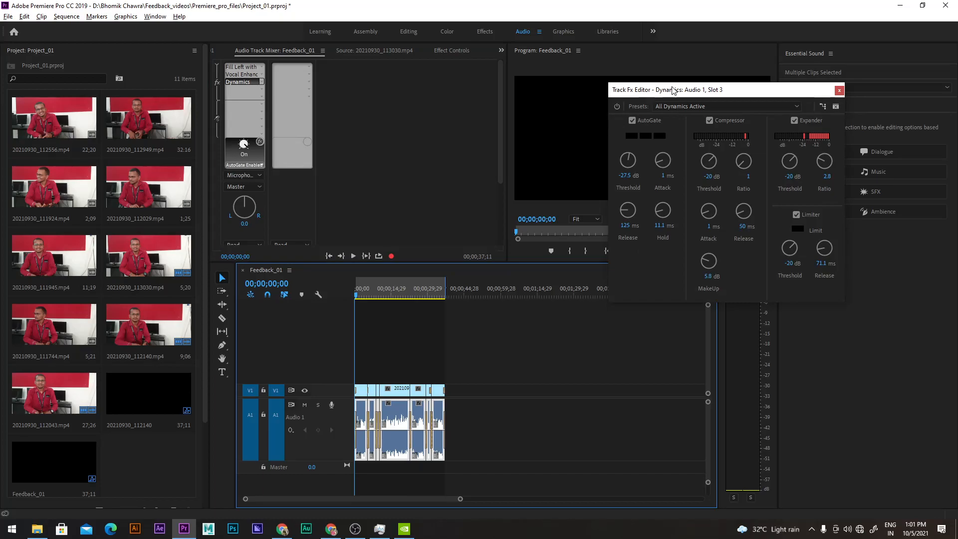
pyautogui.press('space')
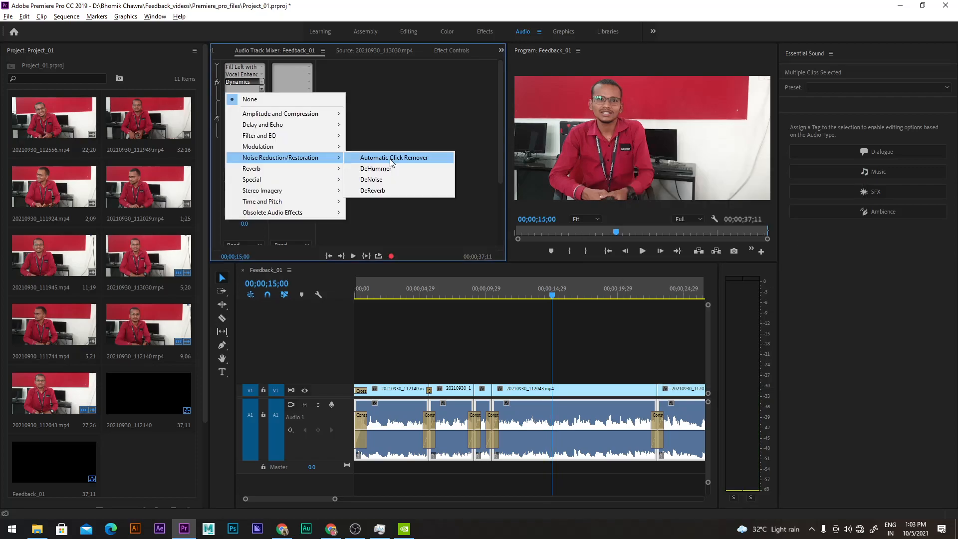
# - Add the DeNoise effect with the Heavy Noise Reduction preset to Audio 1's fourth effect slot and return to the sequence start
pyautogui.click(259, 94)
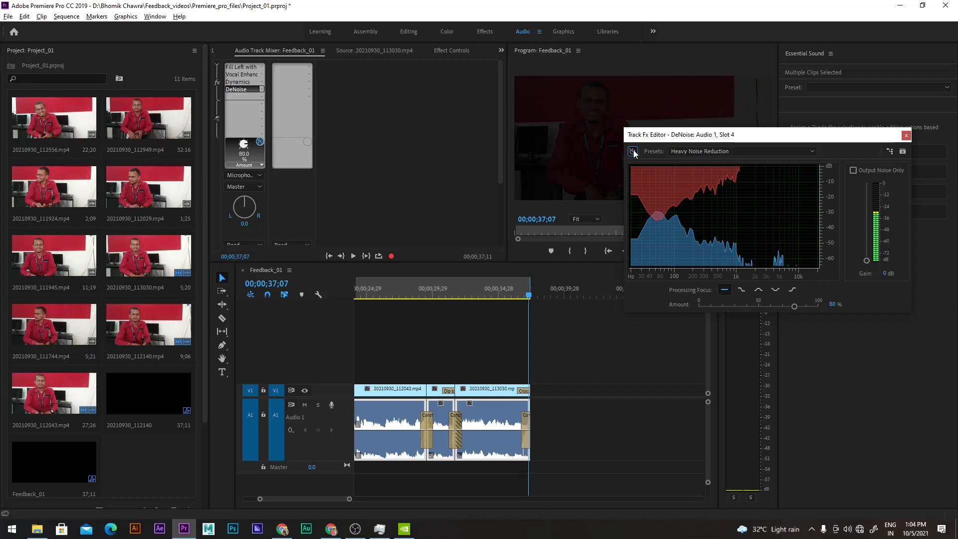
pyautogui.click(605, 252)
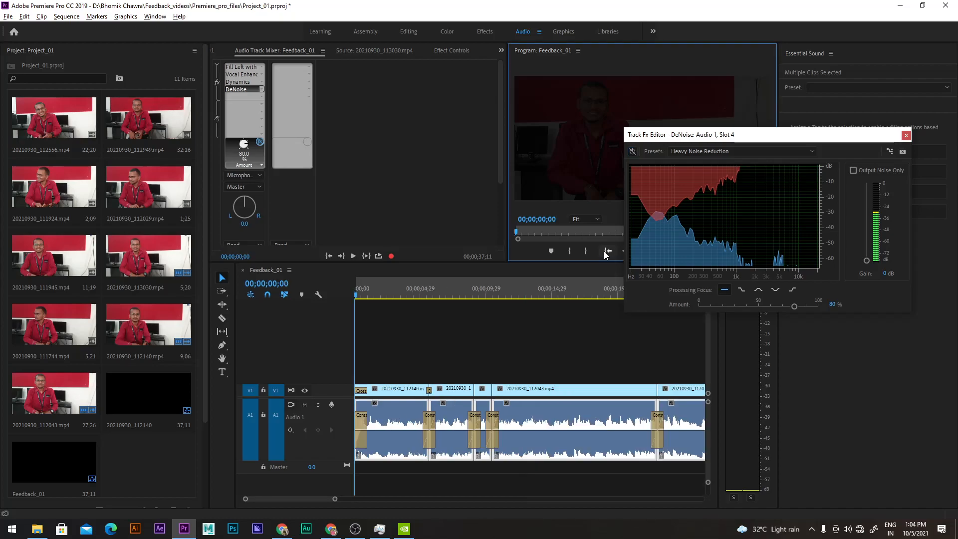
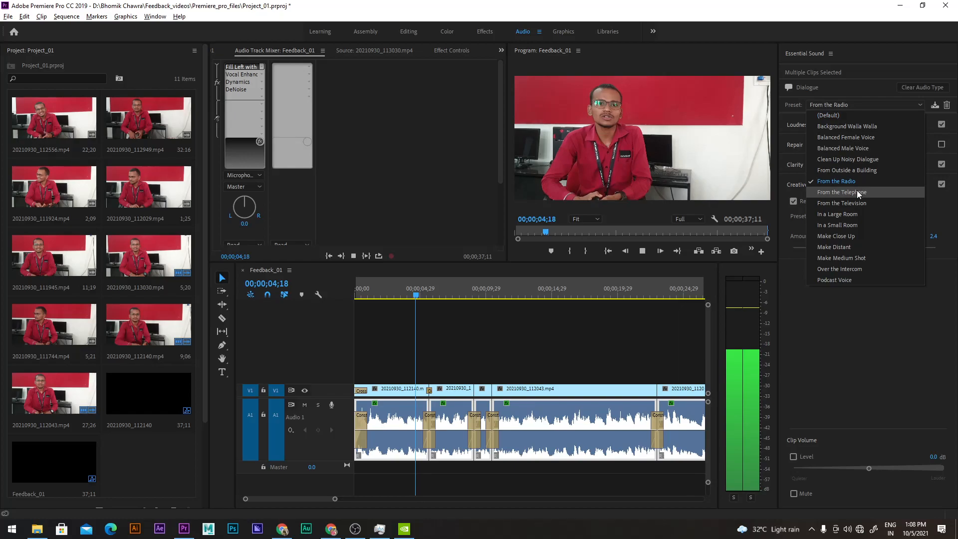
# - Apply the From the Telephone dialogue preset to the selected clips
pyautogui.click(857, 191)
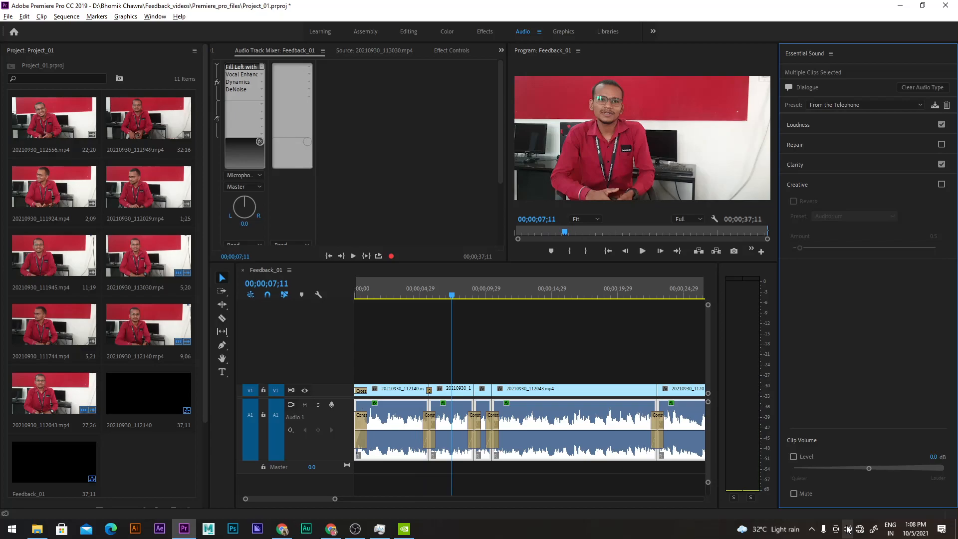